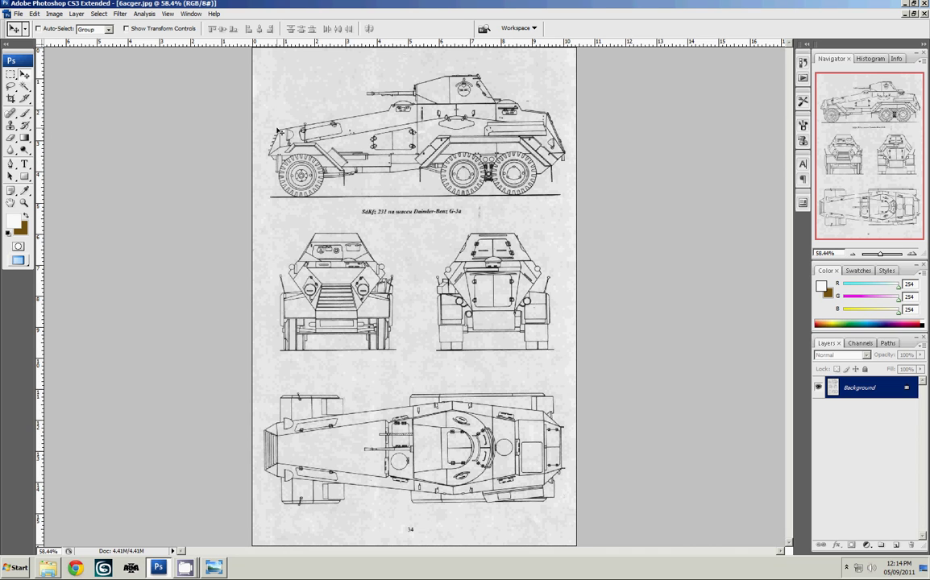
Place a horizontal guide along the side view's ground line to check whether the drawing is level.
key(ctrl+plus)
key(ctrl+plus)
key(ctrl+plus)
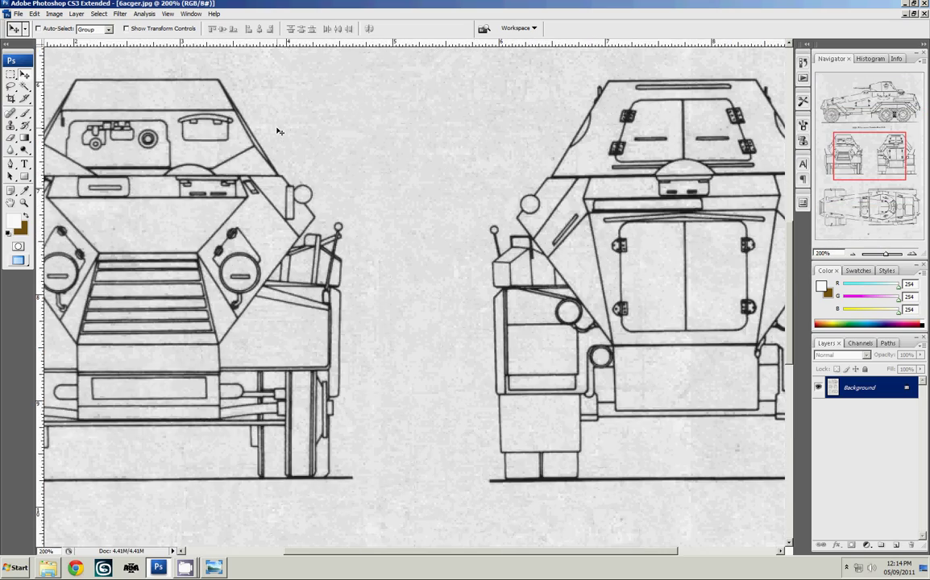
drag(863, 169, 848, 116)
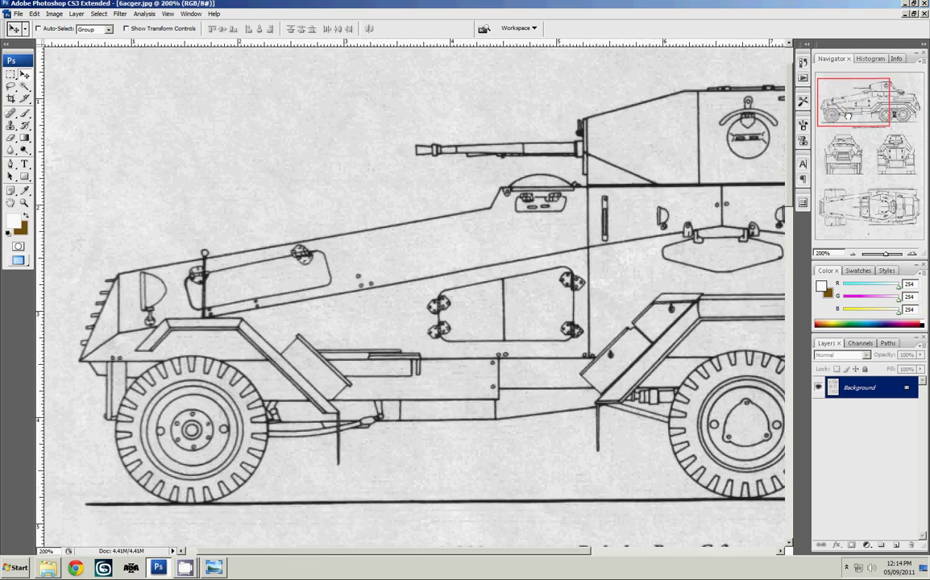
key(ctrl+minus)
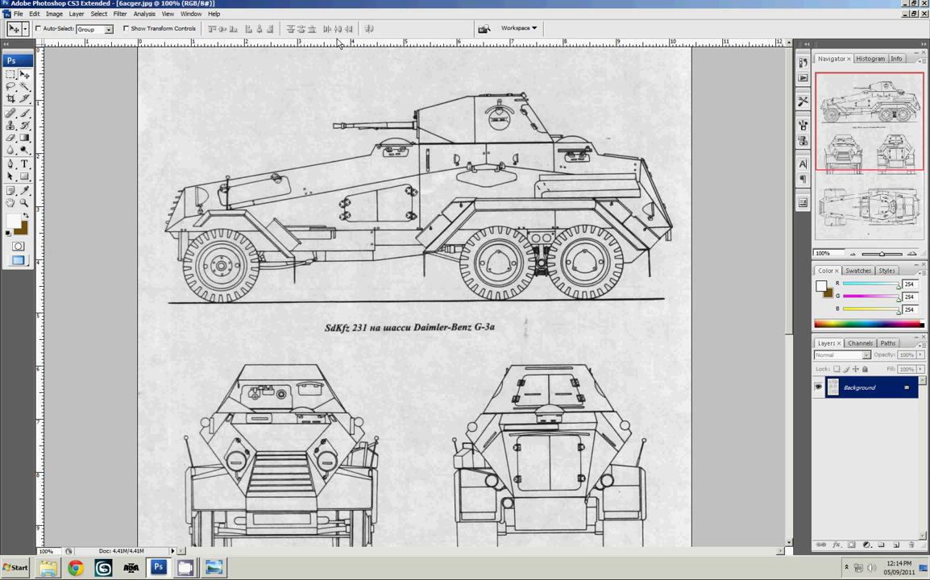
drag(386, 47, 366, 302)
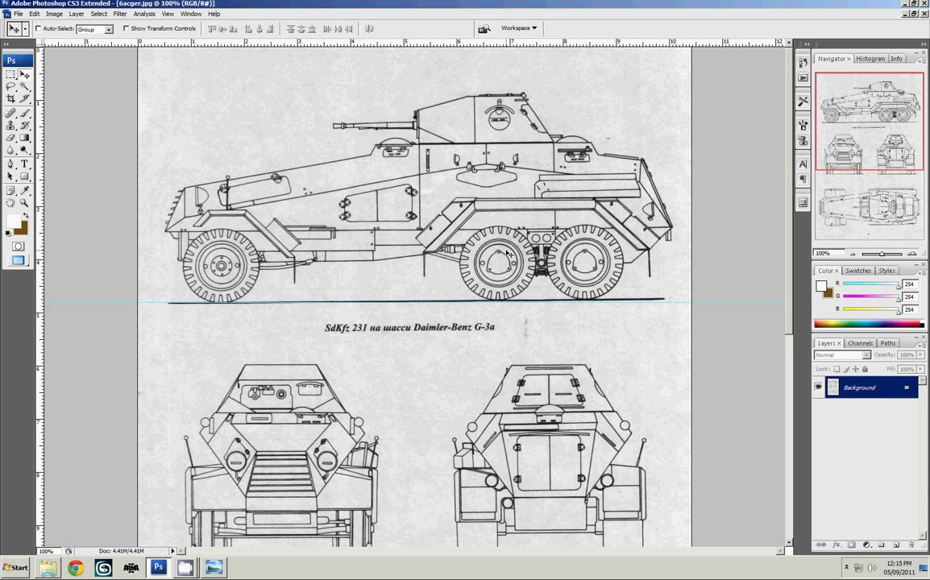
Compare the front and rear views' ground line and the top view's upper wheel edge with the horizontal guide, and remove the guide.
scroll(651, 278, down, 5)
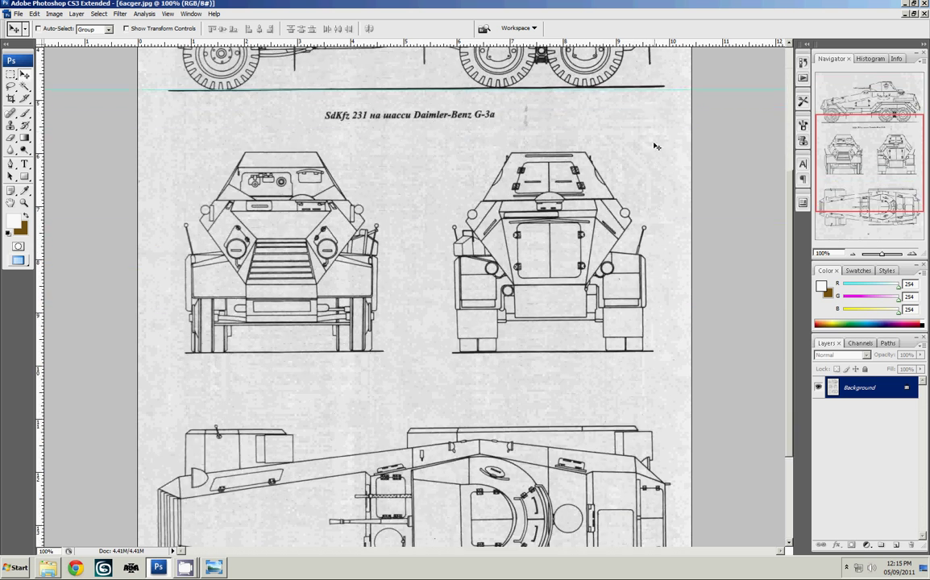
drag(639, 366, 628, 352)
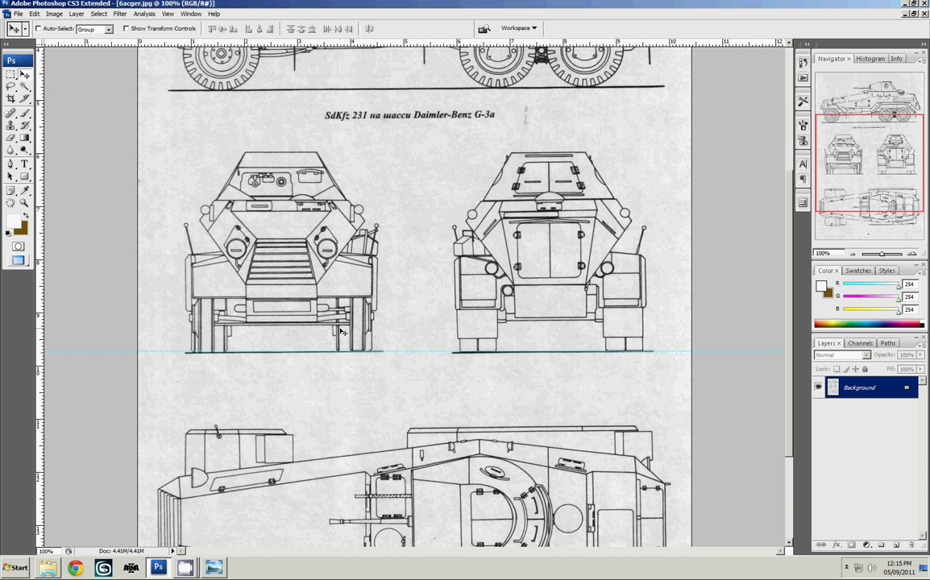
scroll(403, 314, down, 2)
scroll(435, 313, down, 2)
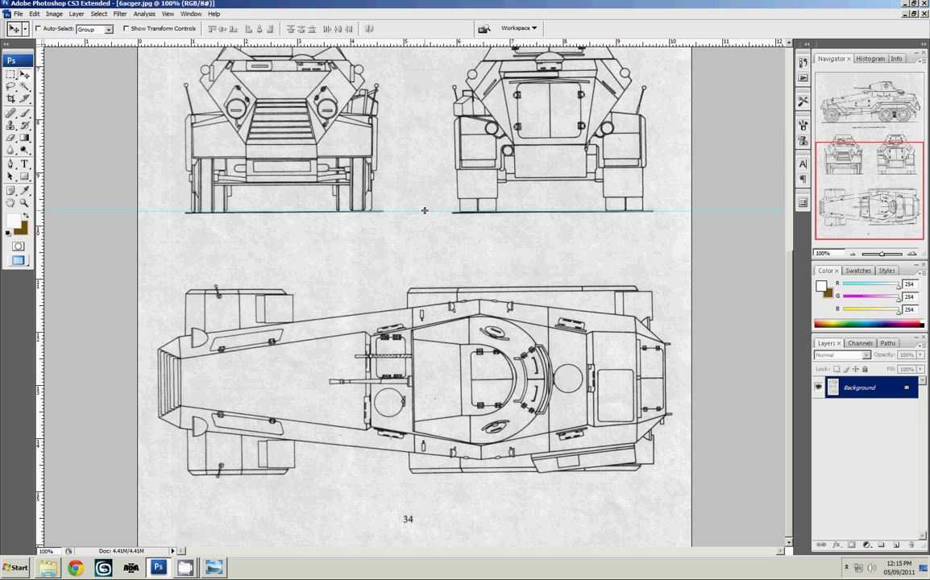
drag(425, 210, 432, 289)
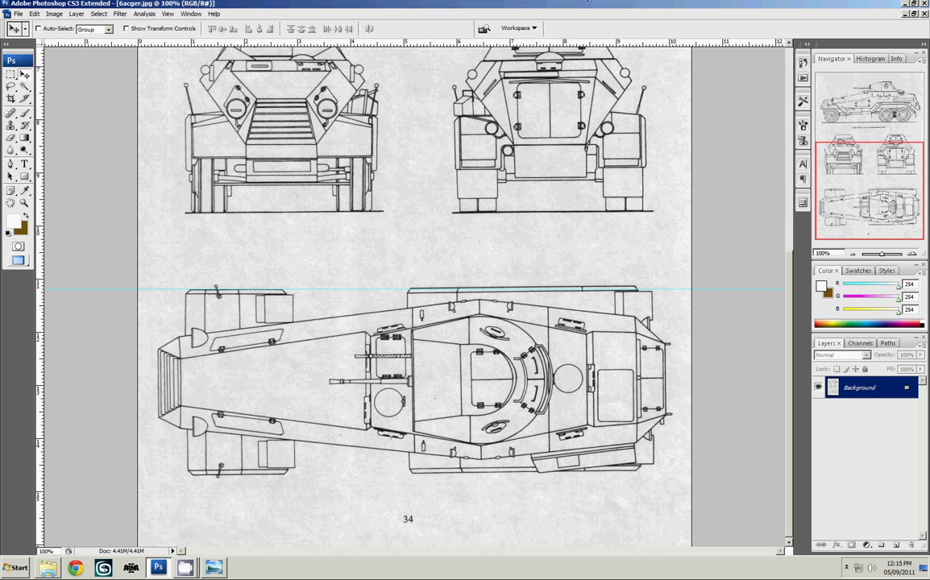
scroll(468, 129, up, 1)
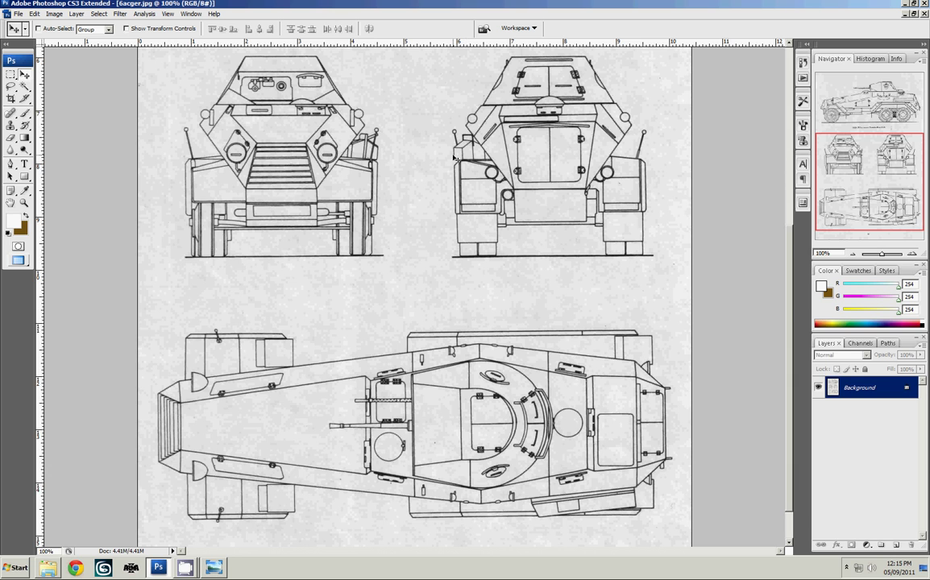
scroll(412, 181, up, 1)
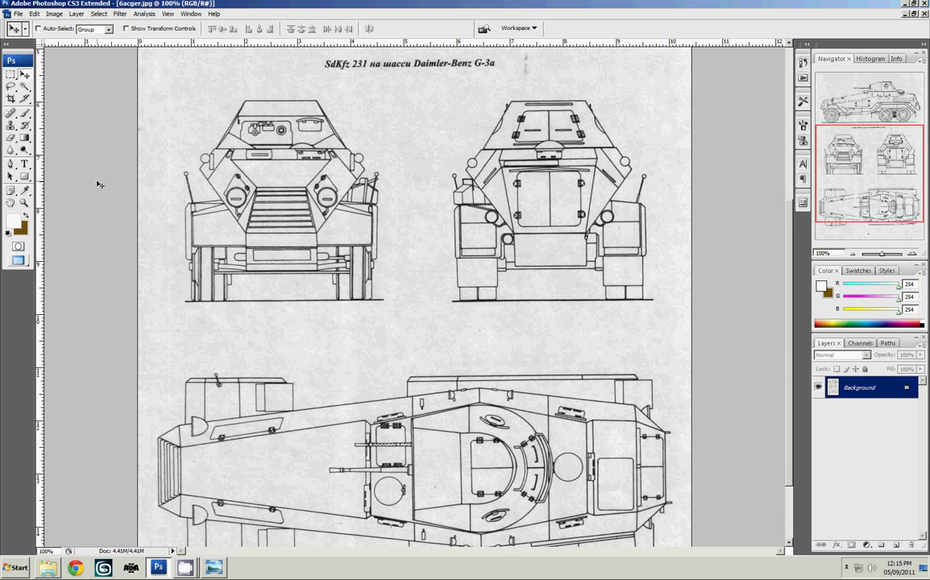
mouse_move(37, 101)
mouse_down()
mouse_move(158, 131)
mouse_move(166, 121)
mouse_move(185, 137)
mouse_move(34, 119)
mouse_up()
scroll(413, 189, up, 3)
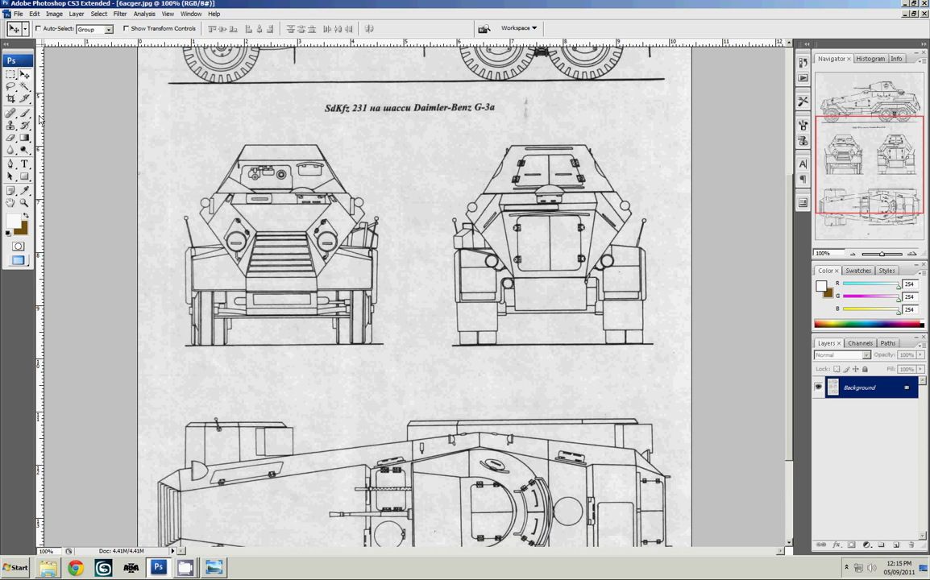
Frame the front view with the Crop tool and align the frame's lower edge with the ground line.
click(11, 97)
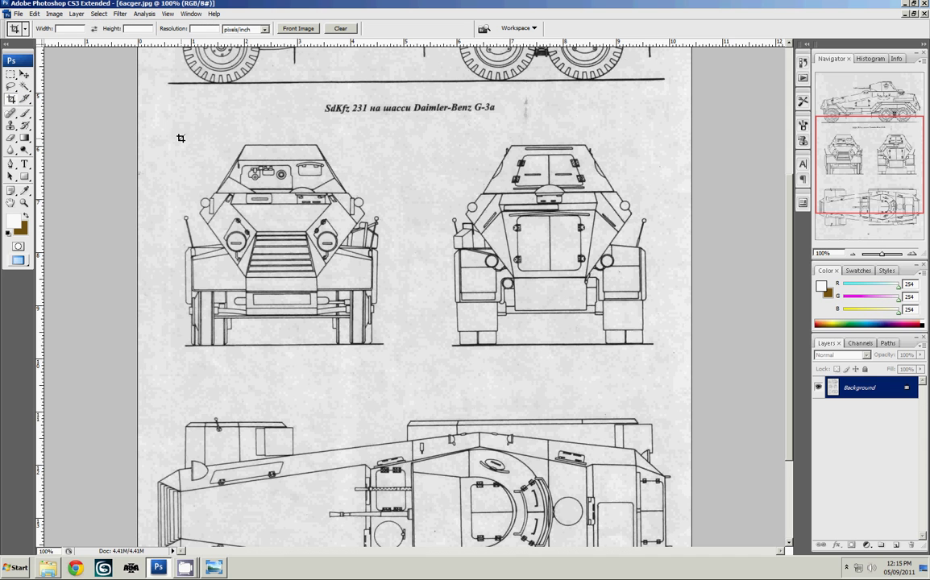
drag(179, 138, 387, 346)
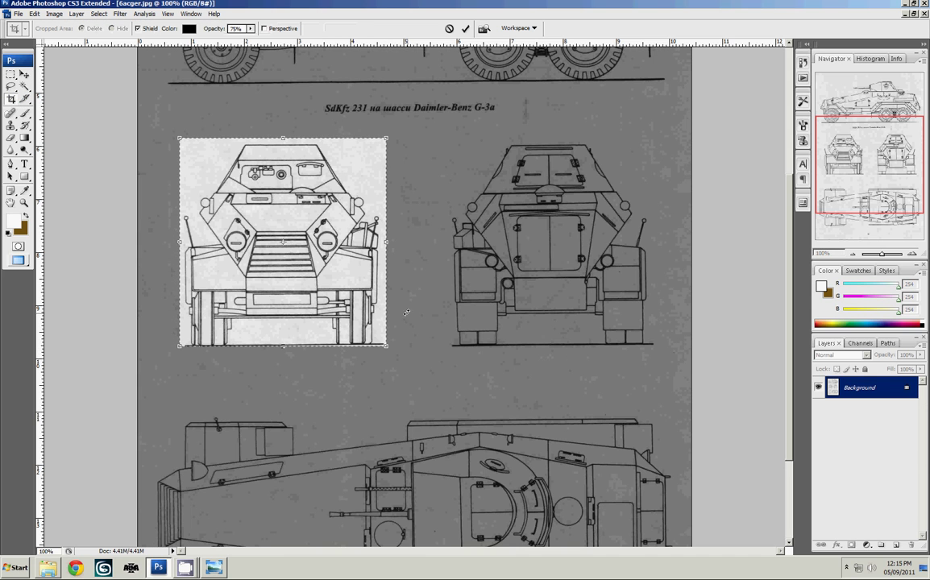
key(ctrl+plus)
key(ctrl+plus)
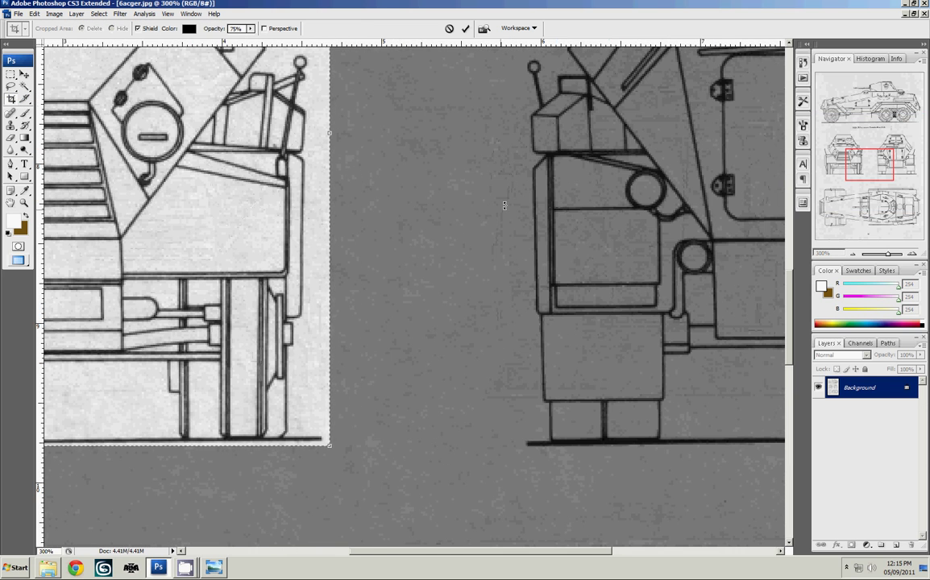
drag(869, 175, 842, 165)
key(ctrl+minus)
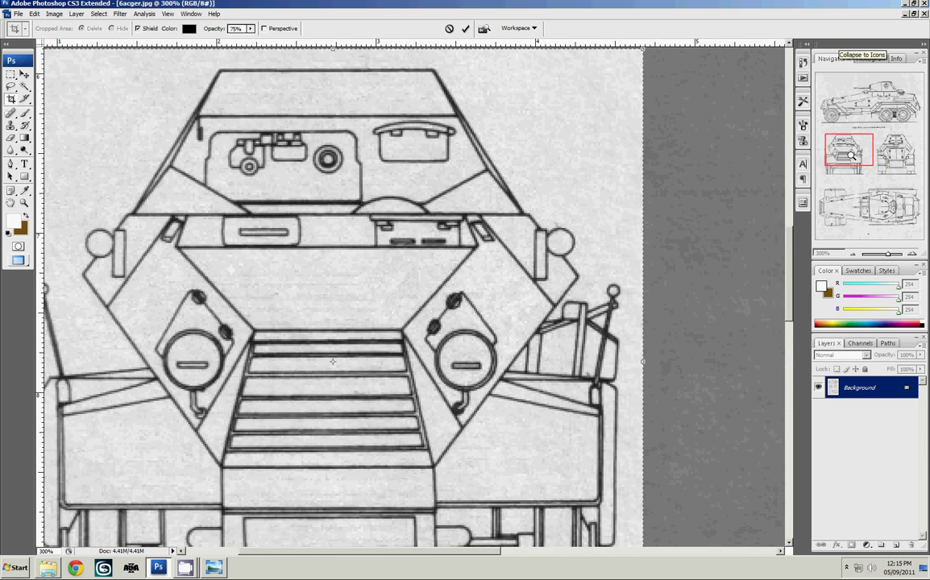
scroll(589, 146, down, 3)
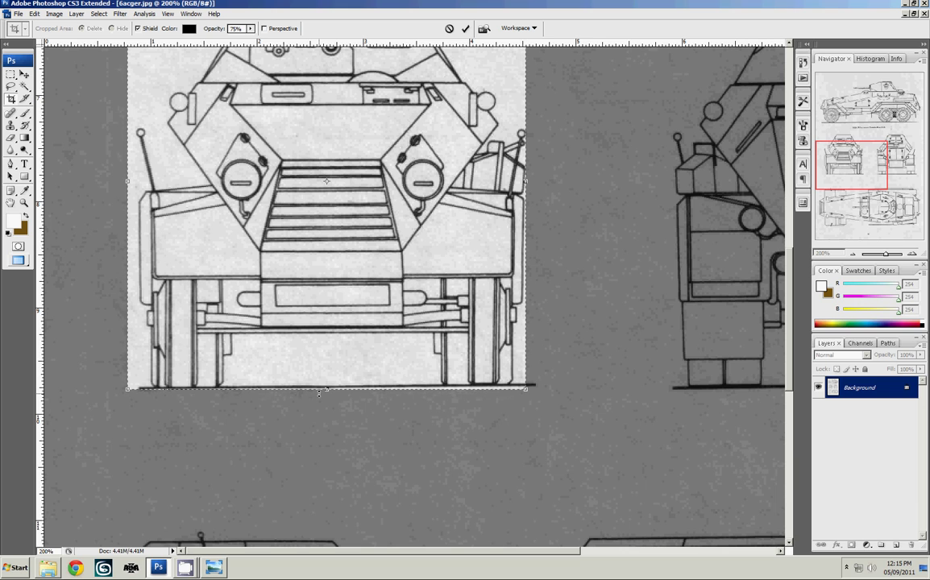
drag(328, 390, 326, 387)
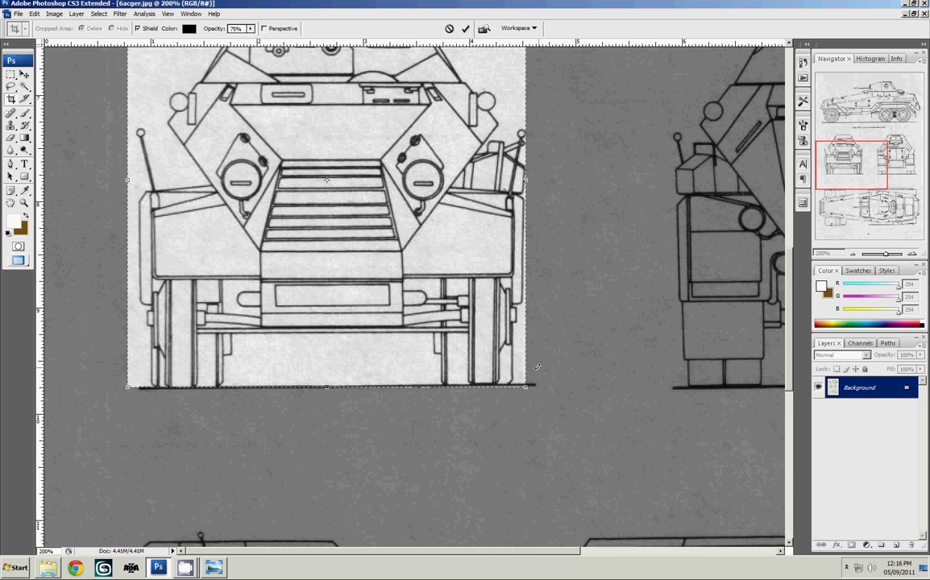
Tighten the crop frame's left and upper edges to the vehicle's outline and crop the image to the front view.
scroll(173, 289, up, 3)
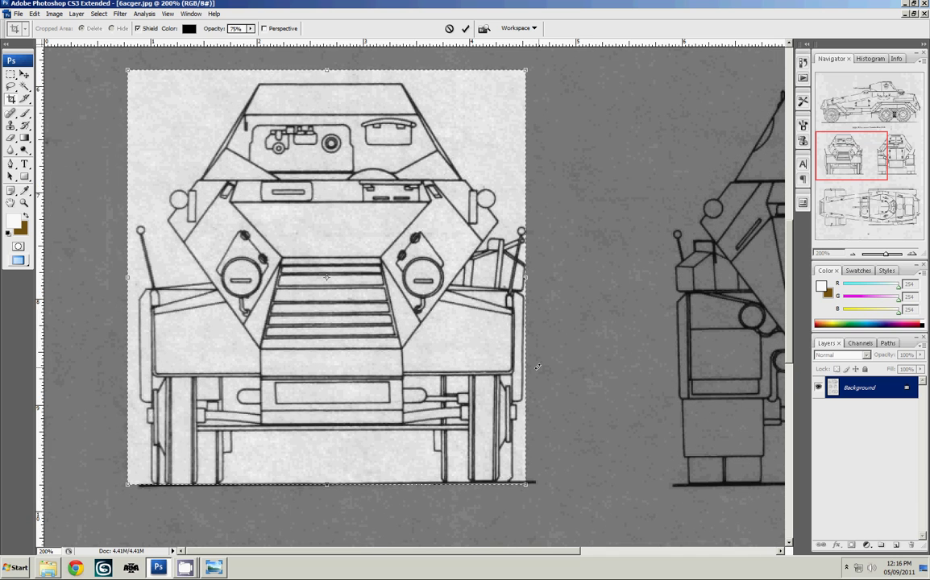
drag(127, 278, 135, 277)
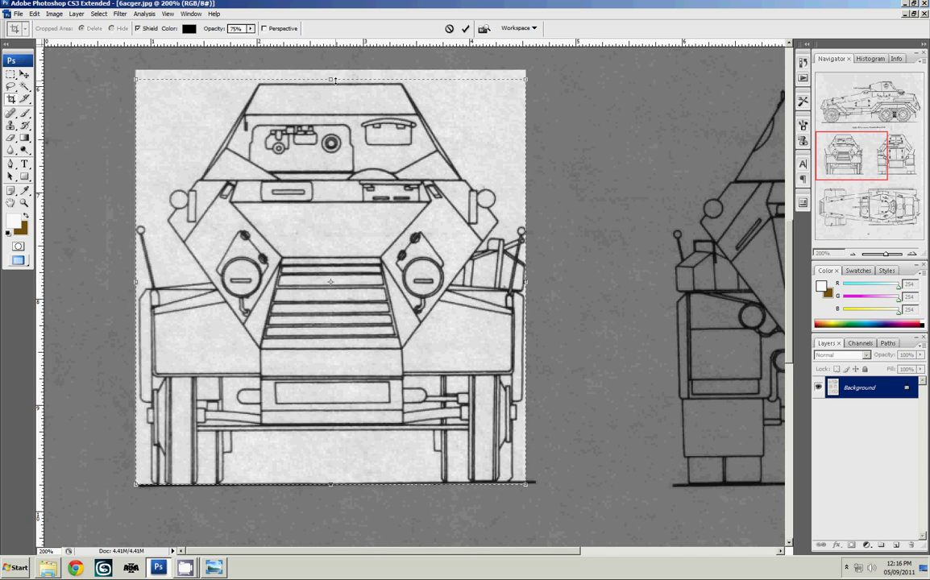
drag(331, 71, 340, 84)
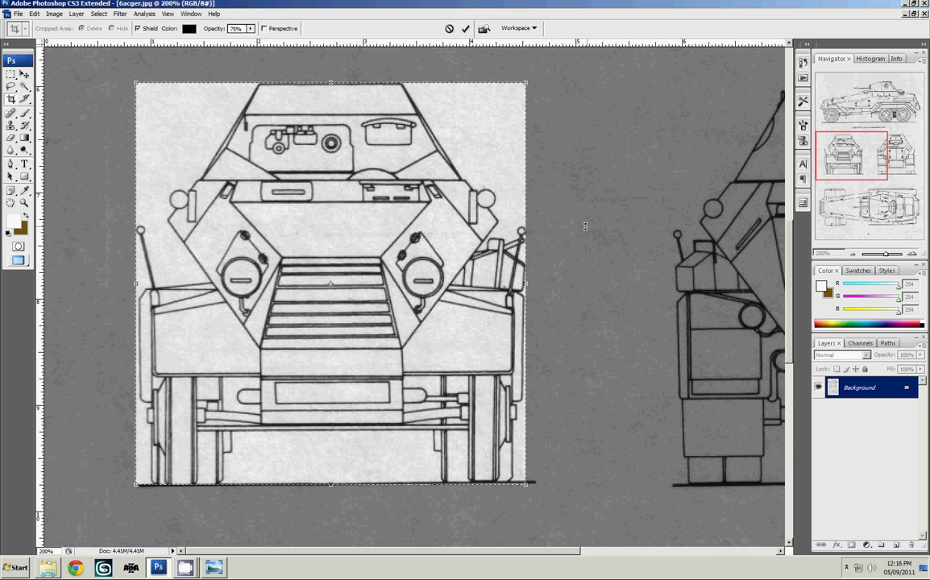
right_click(339, 88)
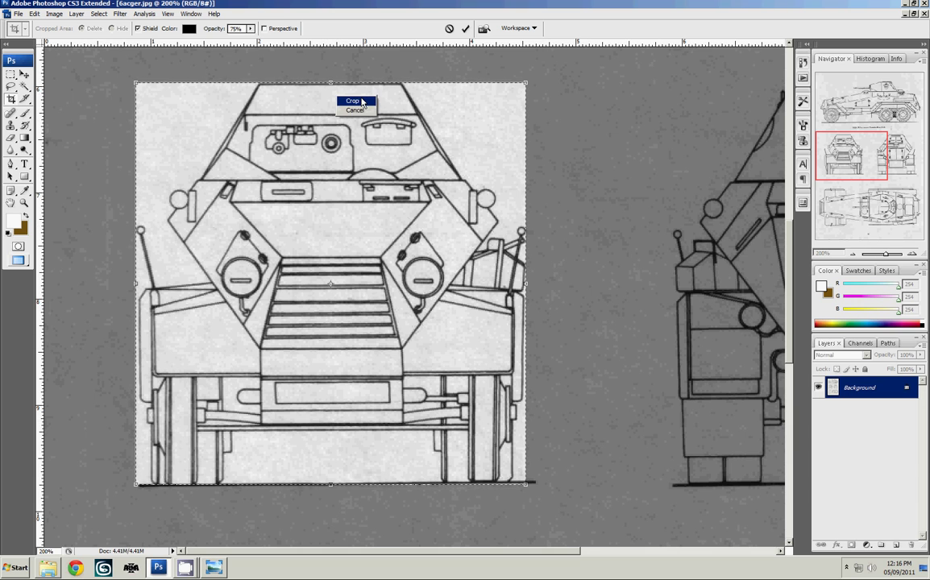
click(358, 94)
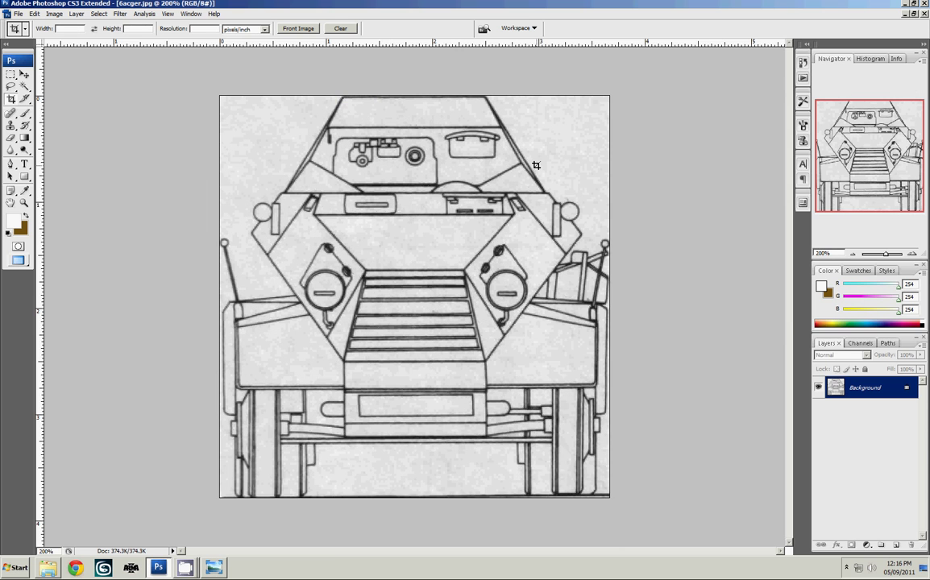
Save the cropped front view as Front.bmp in BMP format in the Blueprints folder, accepting the BMP options.
key(ctrl+shift+s)
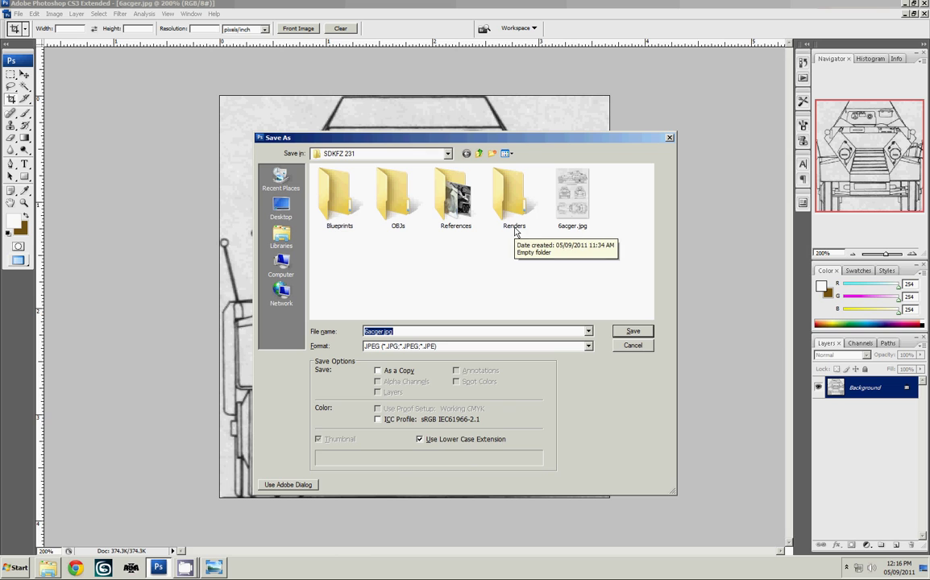
double_click(339, 219)
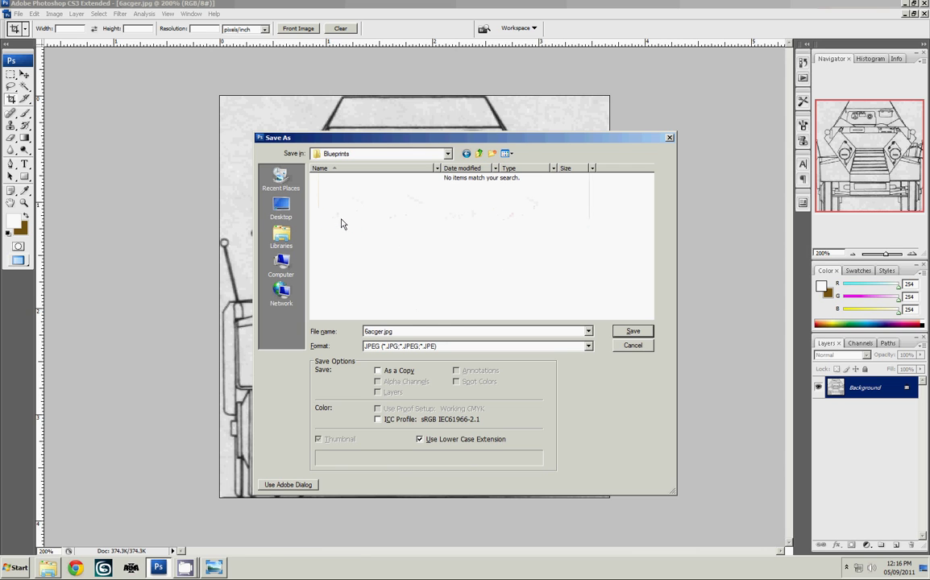
click(471, 331)
text(Front.bmp)
key(Tab)
key(b)
key(Return)
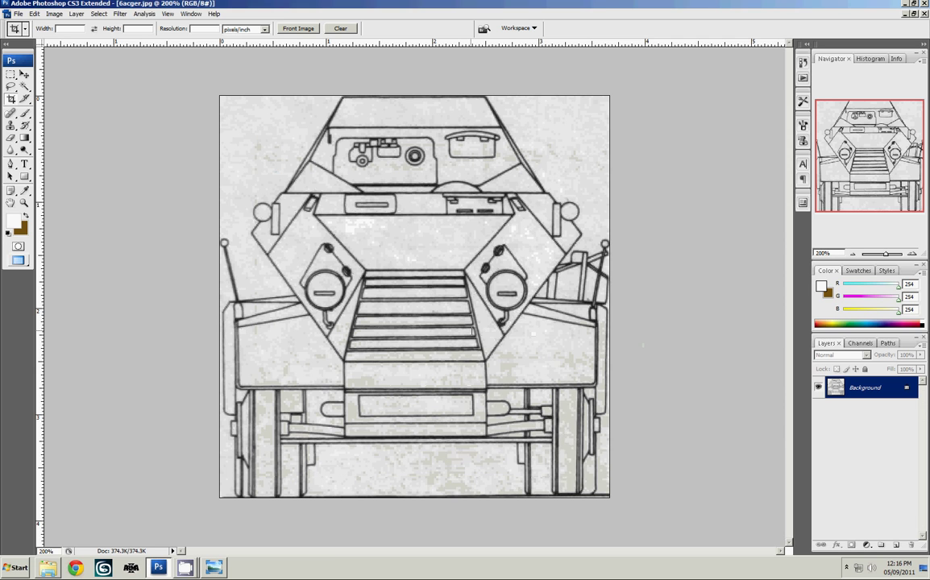
click(516, 219)
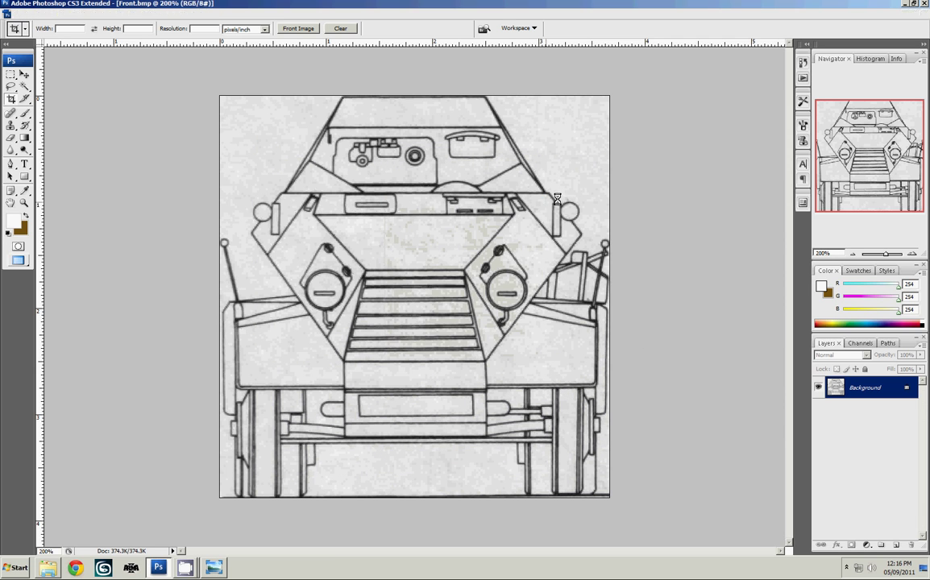
Undo the front-view crop and draw a crop frame around the rear view, trimmed to the vehicle's sides and roof.
key(ctrl+z)
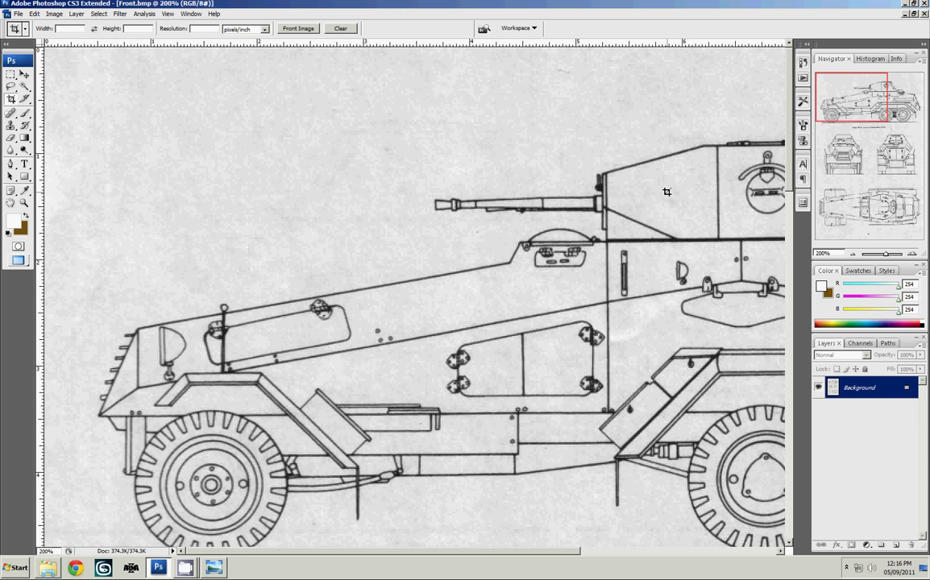
drag(857, 137, 911, 157)
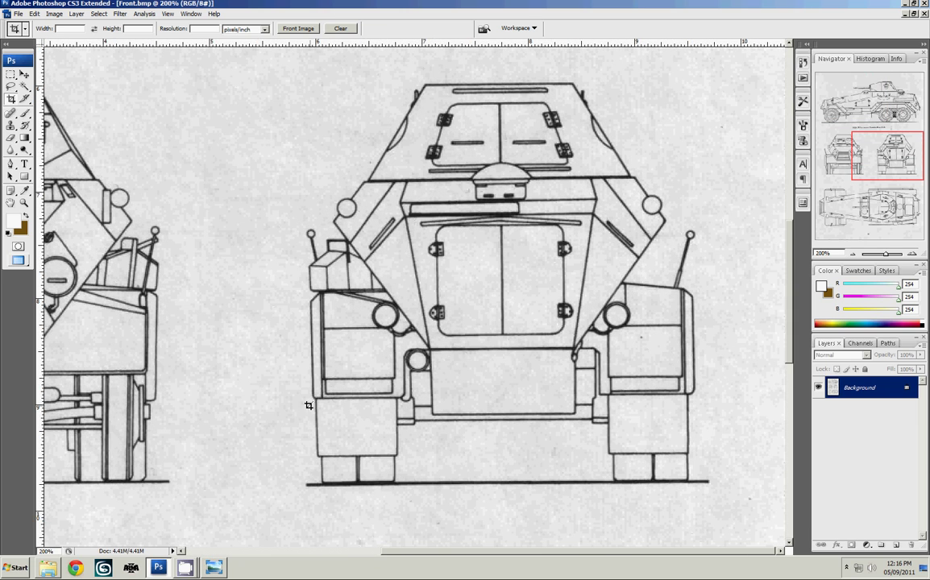
mouse_move(299, 489)
mouse_down()
mouse_move(602, 112)
mouse_move(711, 75)
mouse_up()
drag(711, 283, 692, 278)
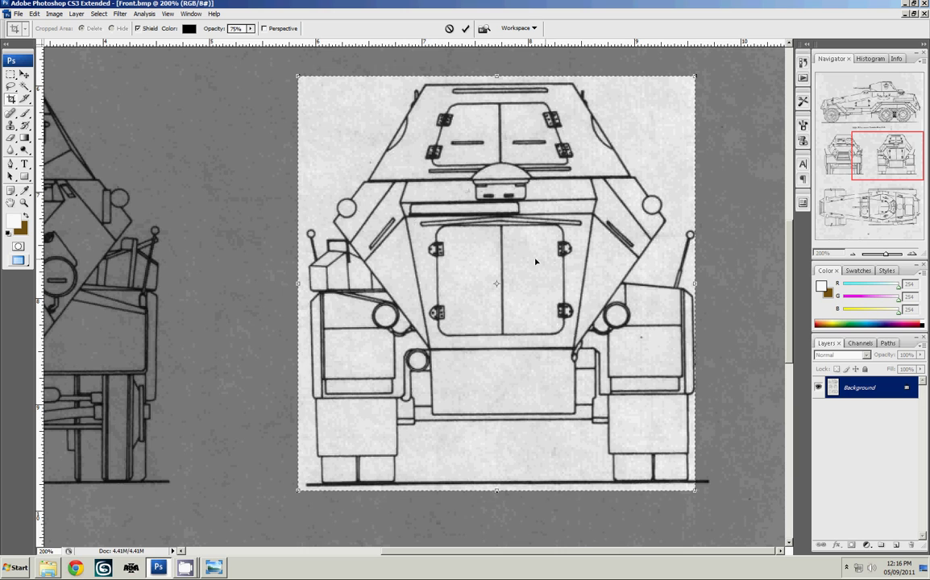
drag(299, 283, 304, 284)
drag(513, 77, 514, 84)
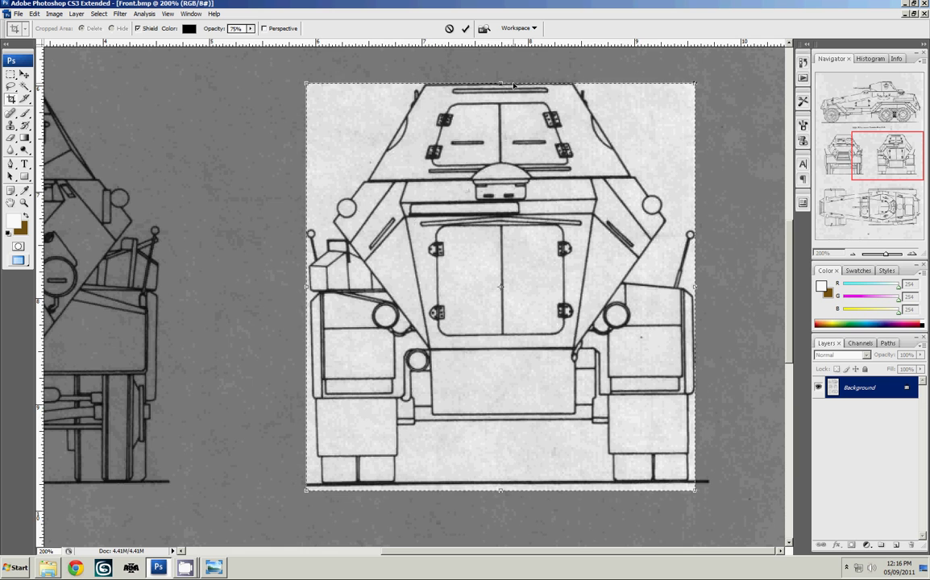
Align the crop frame's lower edge with the rear view's ground line and crop the image.
scroll(509, 367, down, 3)
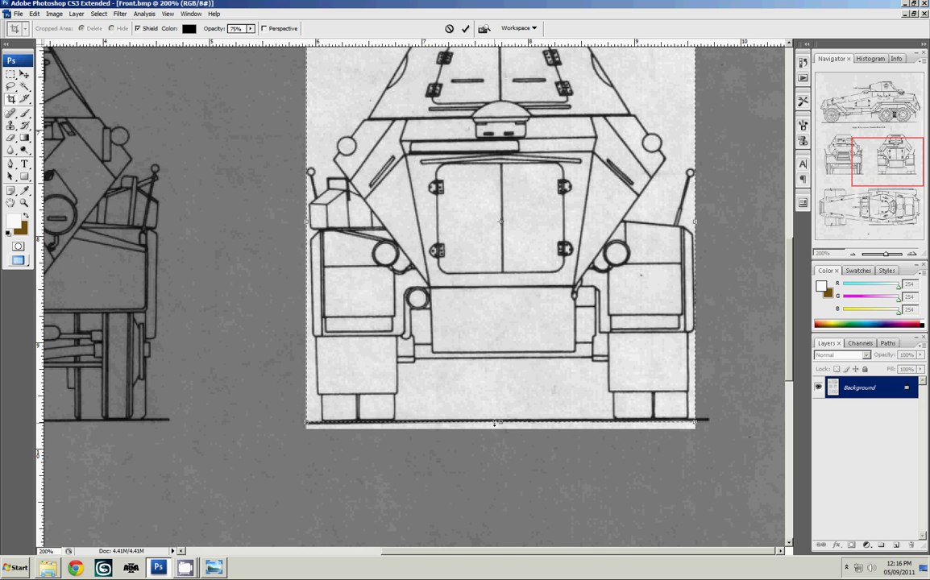
drag(494, 424, 499, 419)
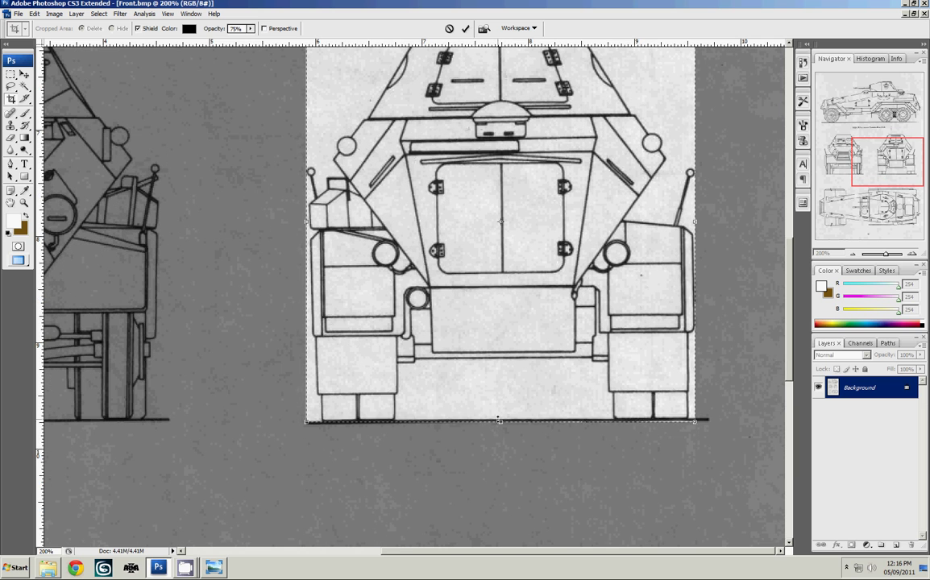
scroll(503, 412, up, 3)
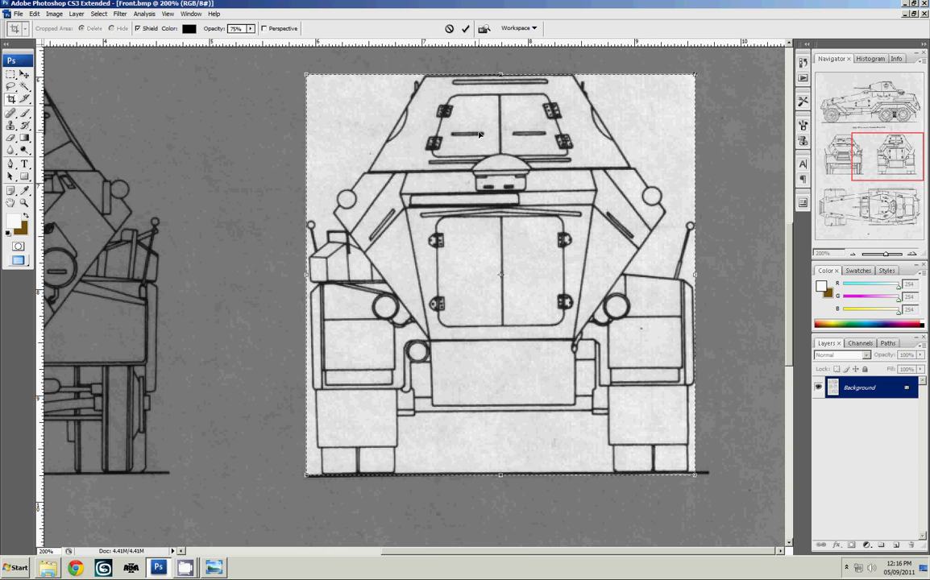
right_click(466, 105)
click(484, 109)
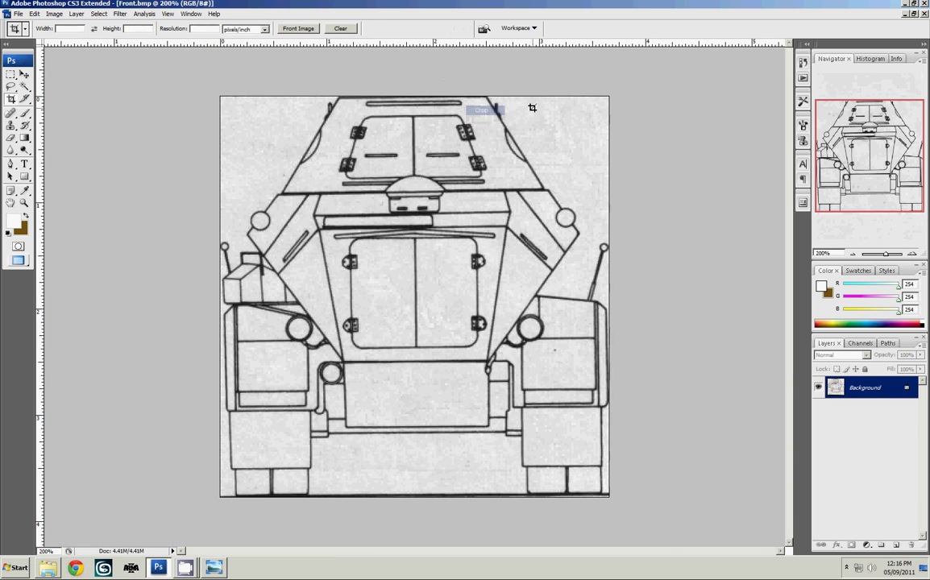
Save the cropped rear view as Rear in BMP format in the Blueprints folder, accepting the BMP options.
key(ctrl+shift+s)
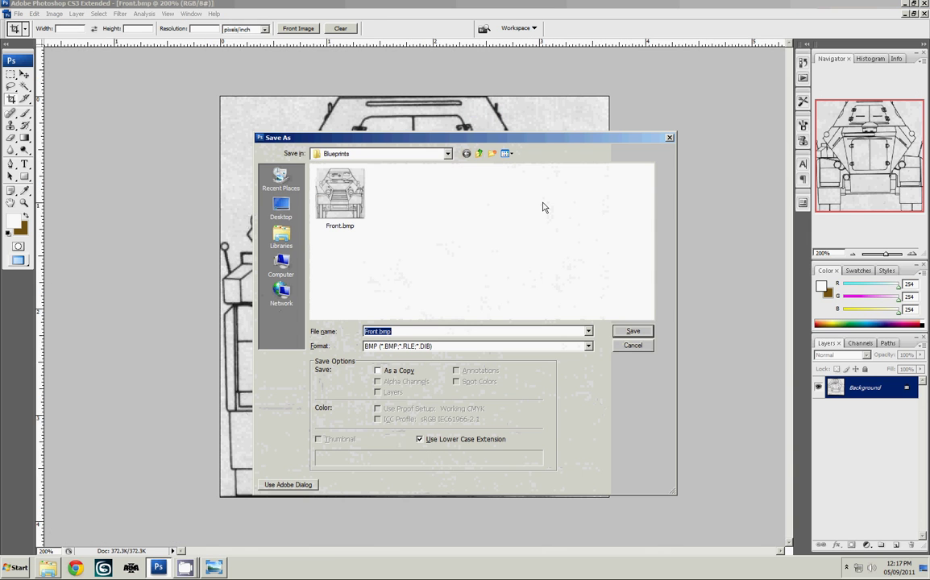
text(Rear)
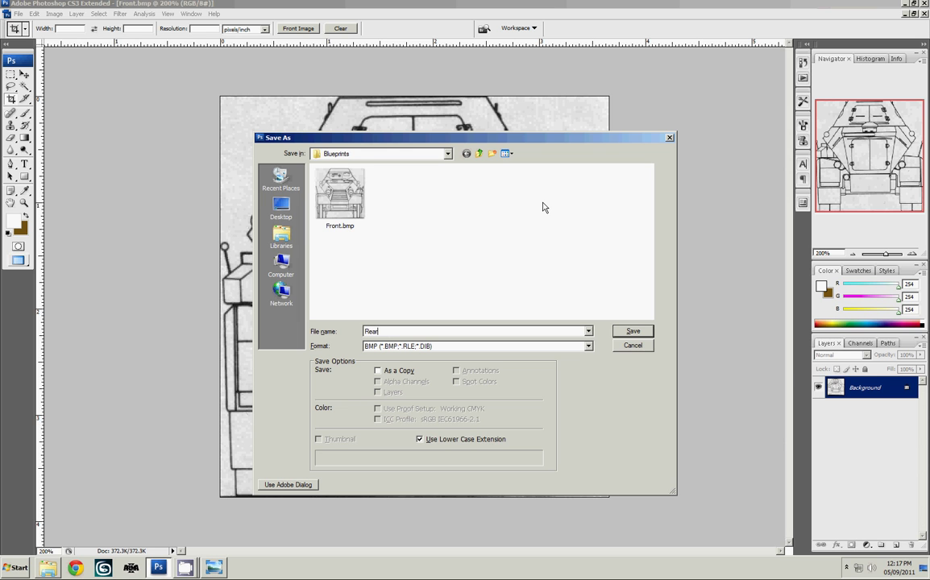
key(Return)
key(Return)
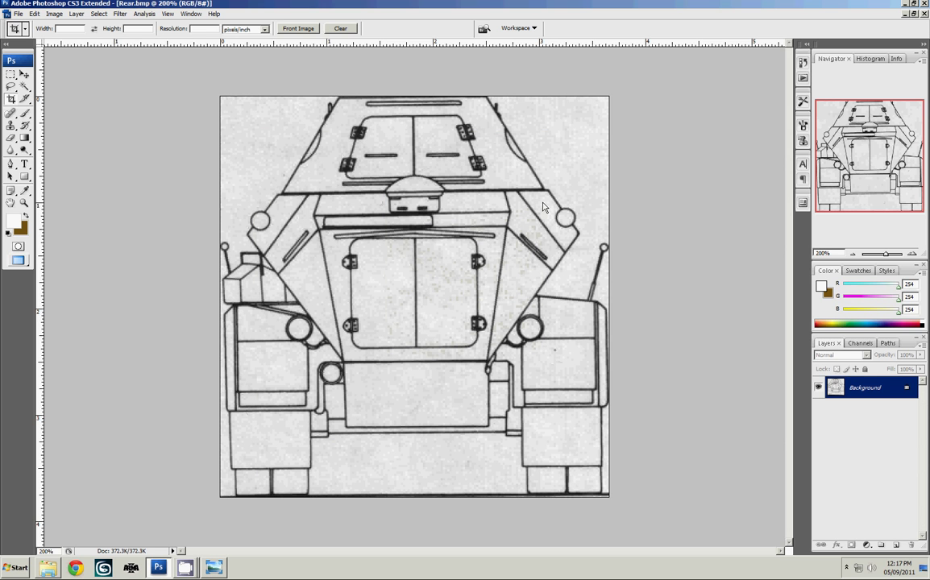
Undo the rear-view crop and measure the side view's ground line from front wheel to rearmost wheel with the Ruler tool.
key(ctrl+z)
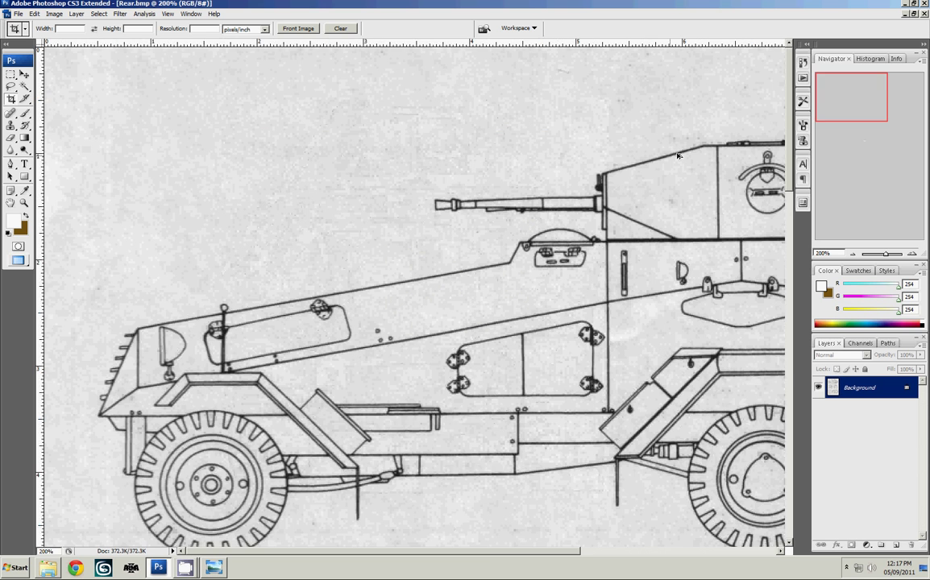
key(ctrl+minus)
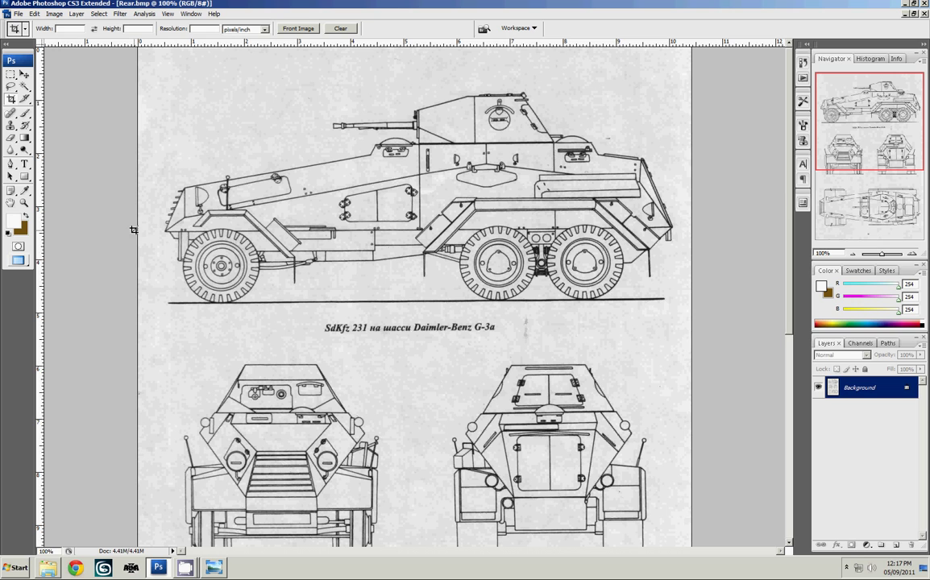
click(27, 192)
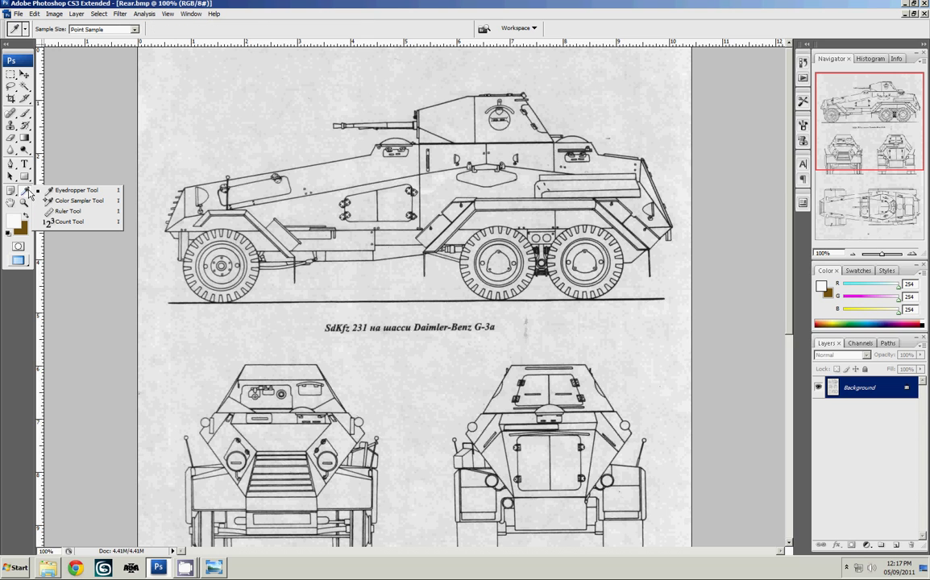
click(65, 211)
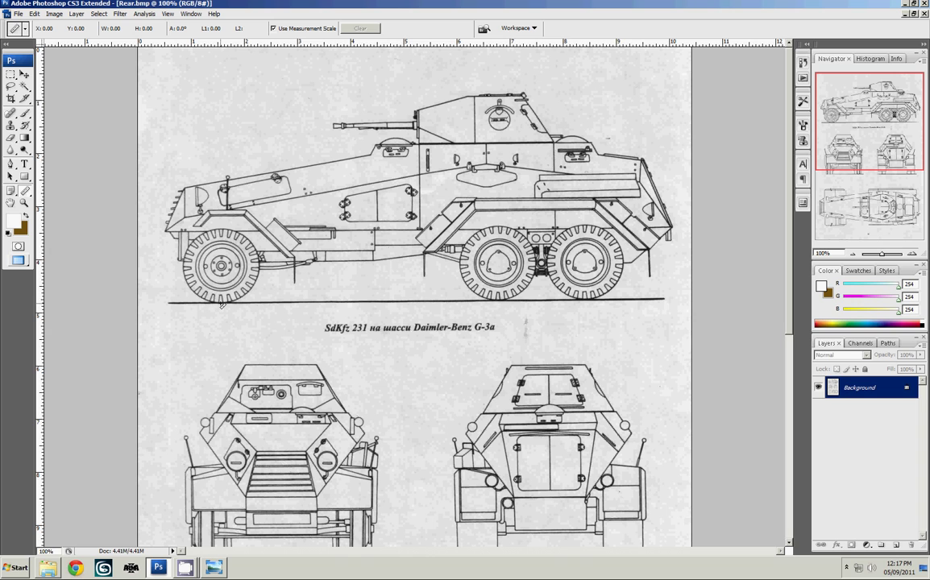
drag(221, 303, 588, 300)
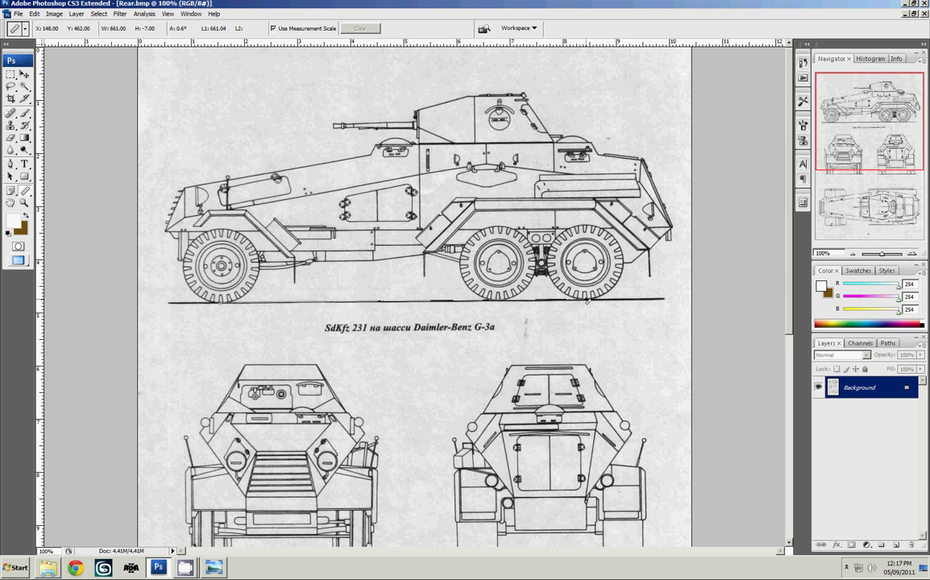
Level the side view by rotating the canvas 0.61° clockwise, using the angle from the ruler line.
click(55, 15)
mouse_move(121, 116)
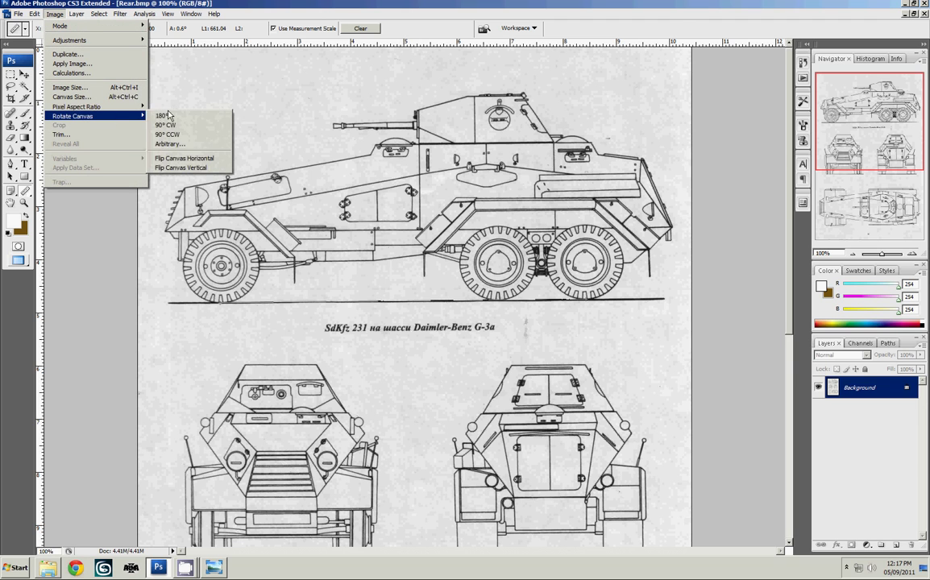
click(170, 143)
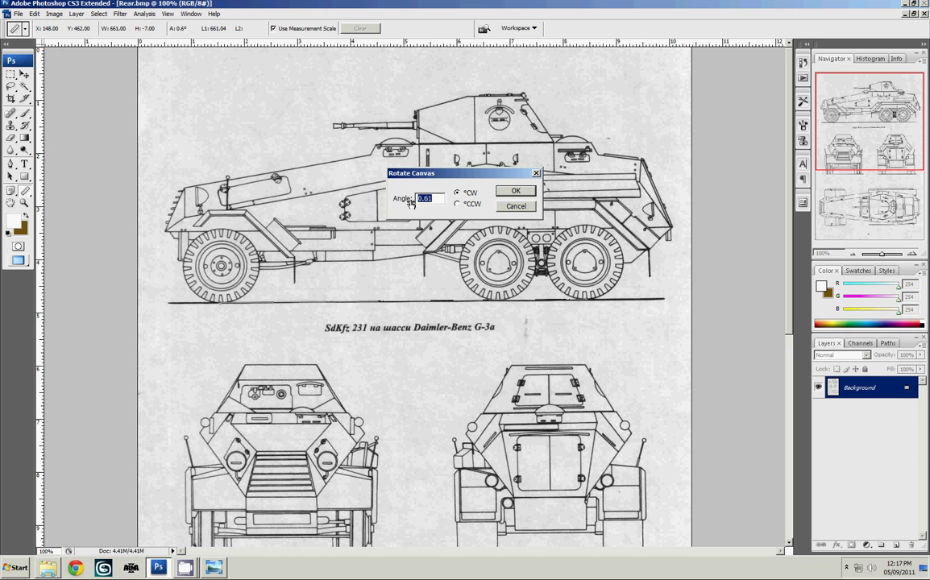
click(516, 192)
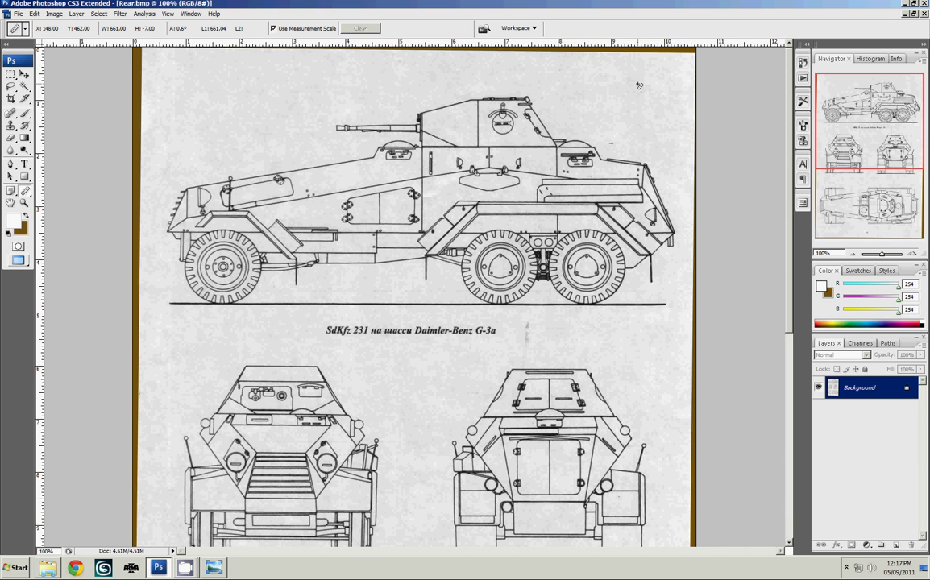
Draw a crop frame around the side view down to the ground line and tighten its right edge to the vehicle's rear.
click(11, 99)
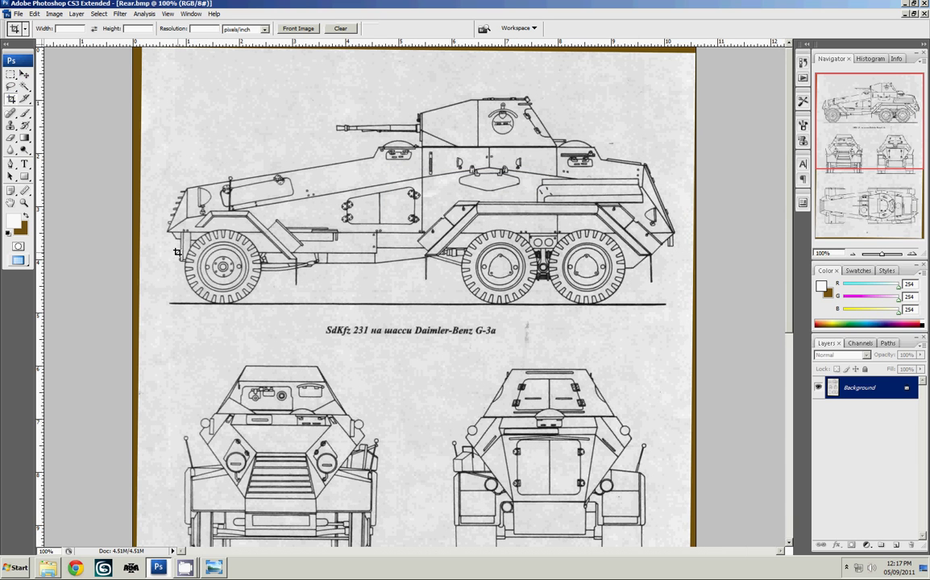
drag(464, 134, 676, 95)
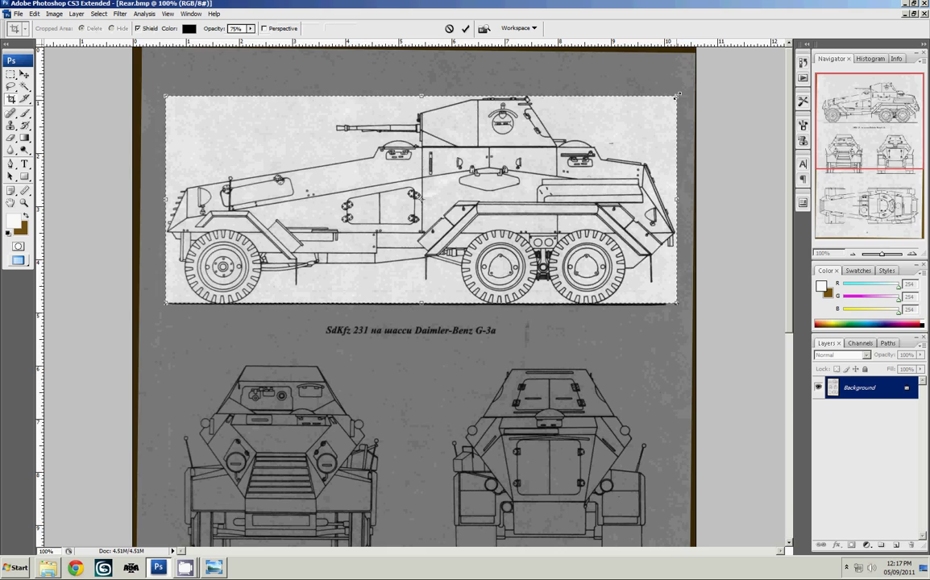
key(ctrl+plus)
key(ctrl+plus)
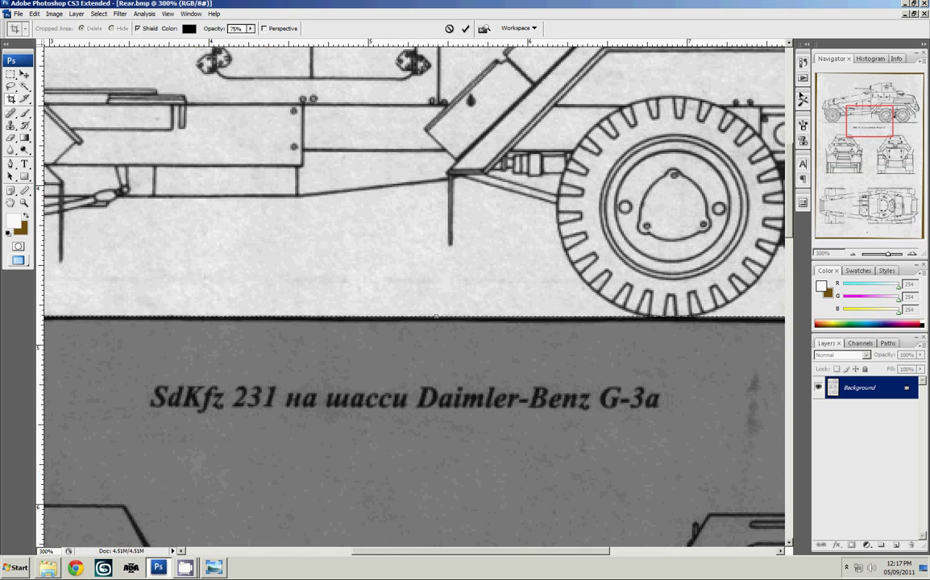
drag(884, 130, 919, 120)
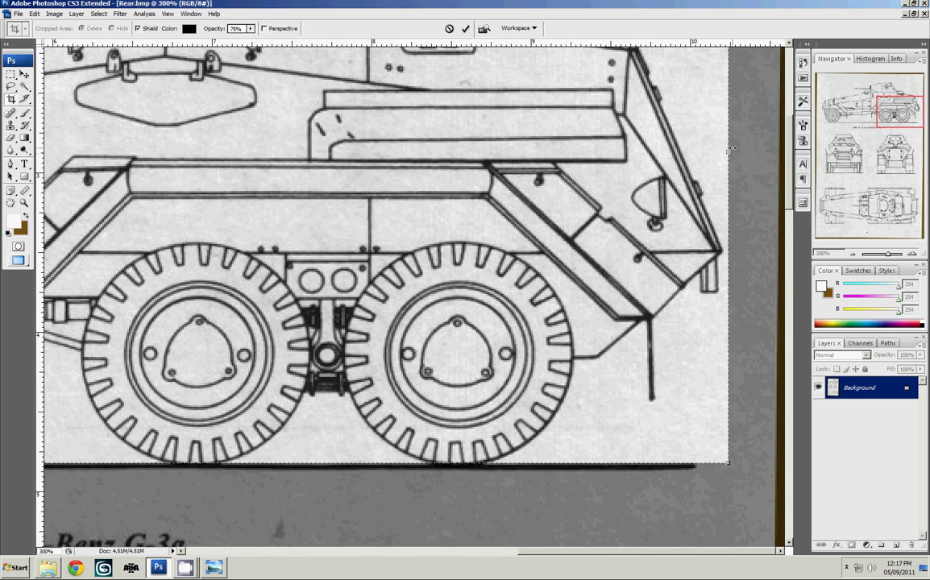
drag(728, 151, 724, 150)
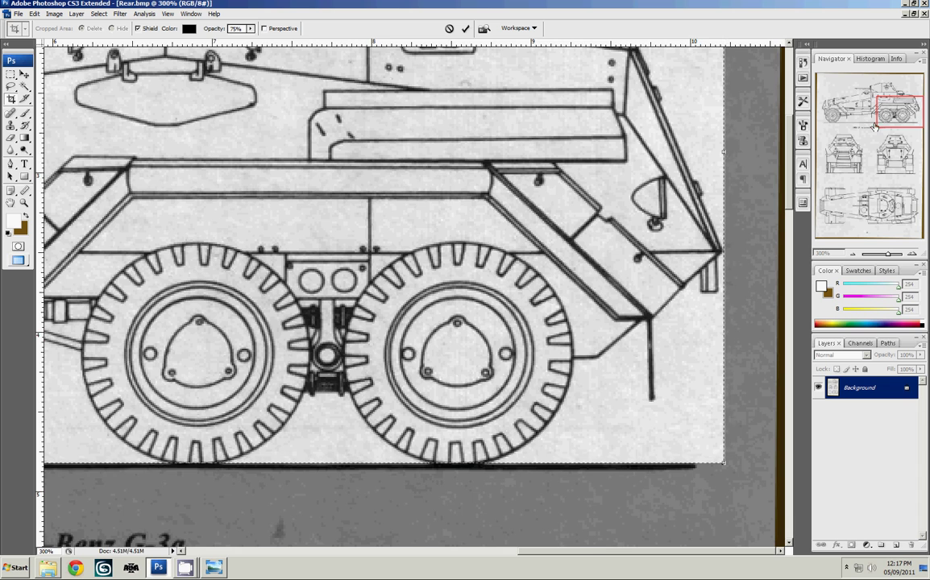
Tighten the crop frame's left edge to the vehicle's nose and crop the image to the side view.
drag(891, 113, 874, 93)
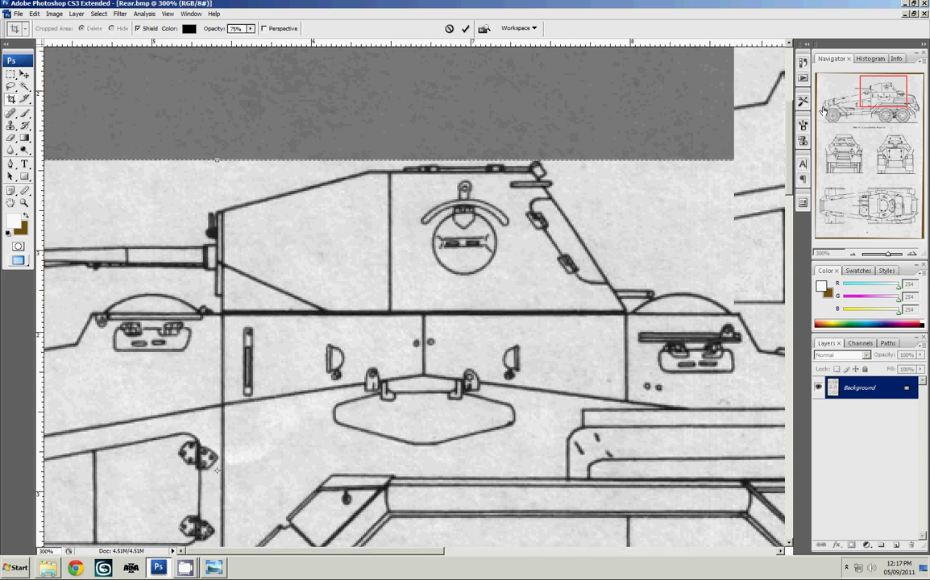
click(848, 105)
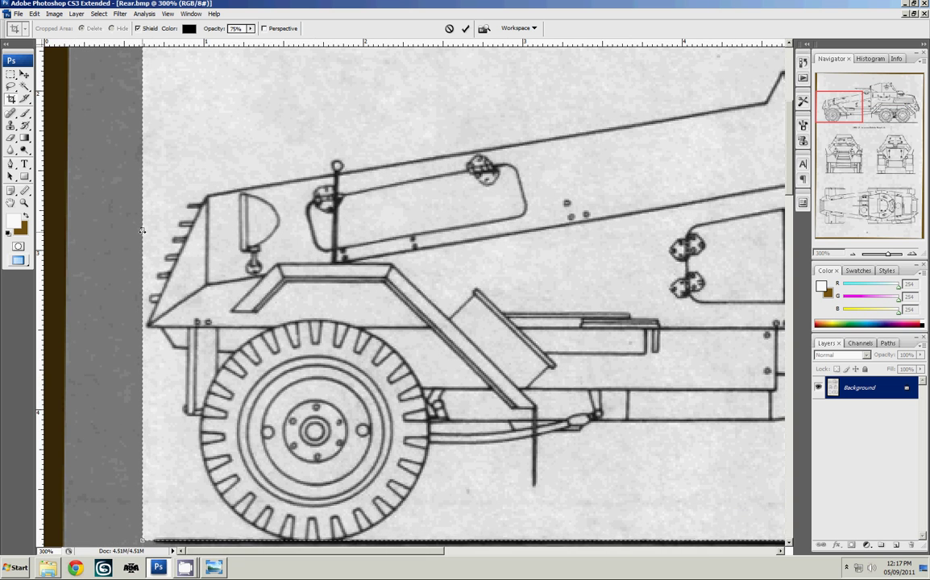
drag(138, 230, 147, 230)
scroll(411, 265, down, 3)
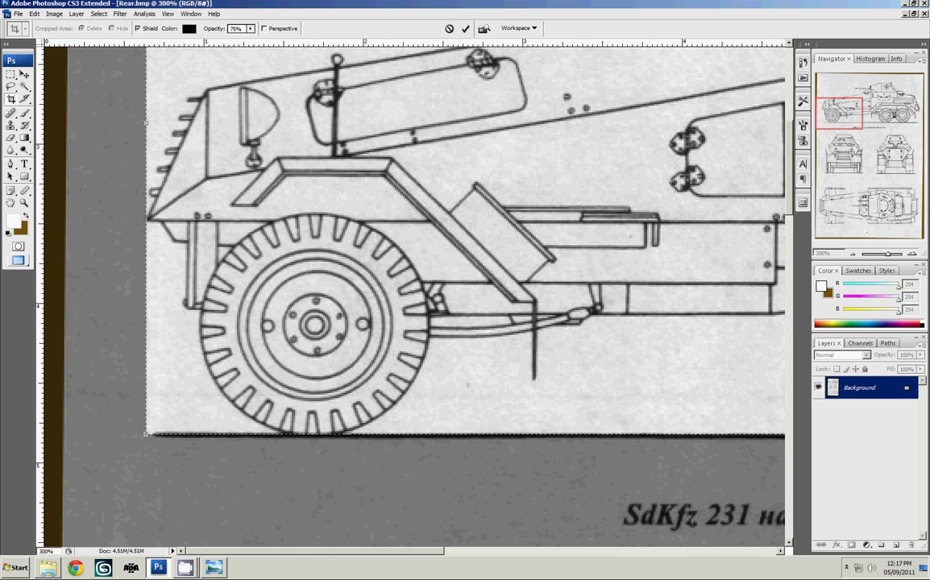
click(903, 121)
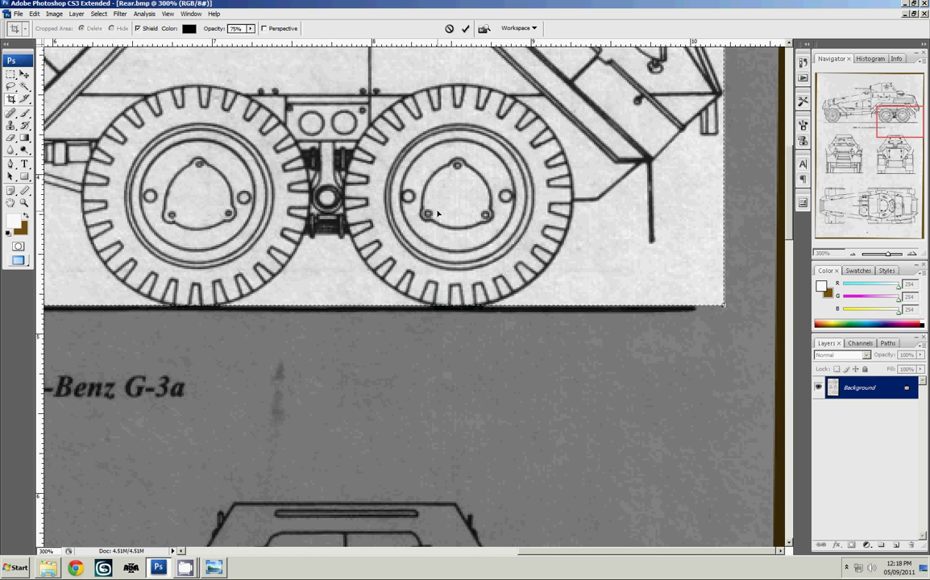
key(Return)
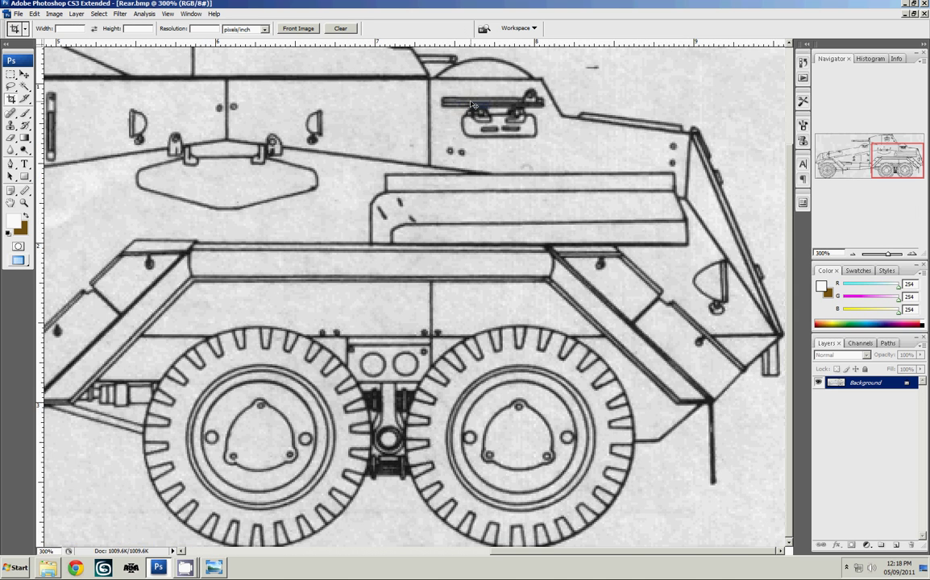
key(ctrl+0)
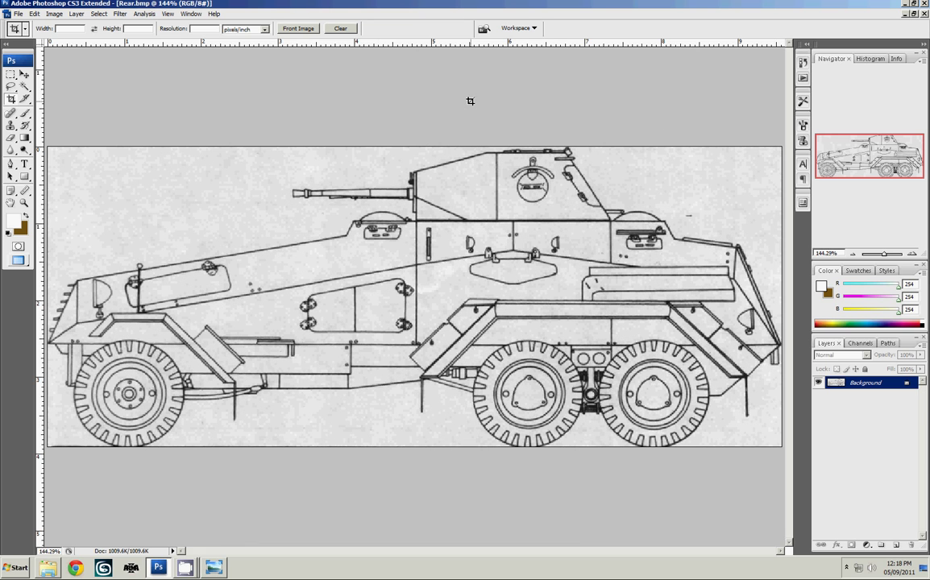
Save the cropped side view as Side in BMP format in the Blueprints folder, accepting the BMP options.
key(ctrl+shift+s)
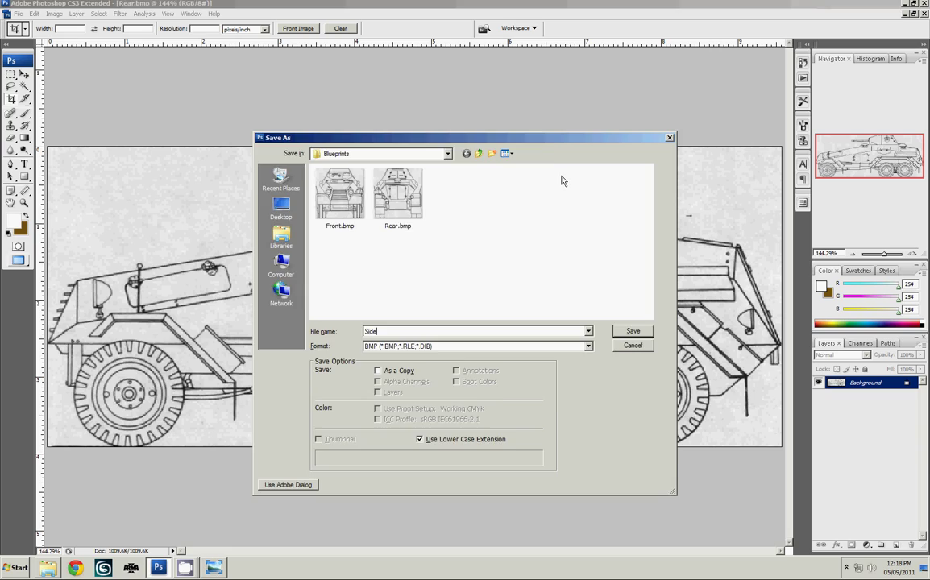
text(Side)
key(Return)
key(Return)
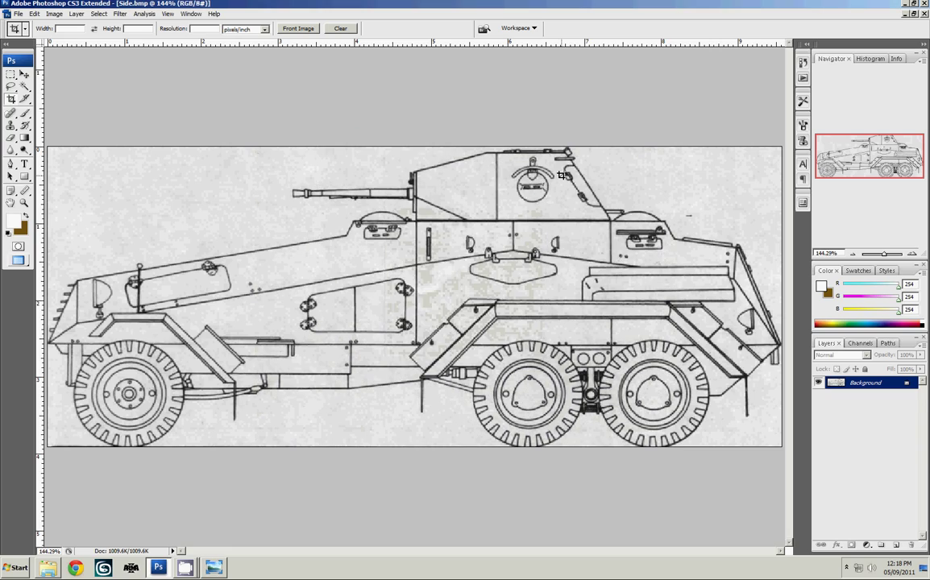
Undo the side-view crop and draw a rough crop frame over the top view of the vehicle.
key(ctrl+z)
drag(880, 113, 882, 213)
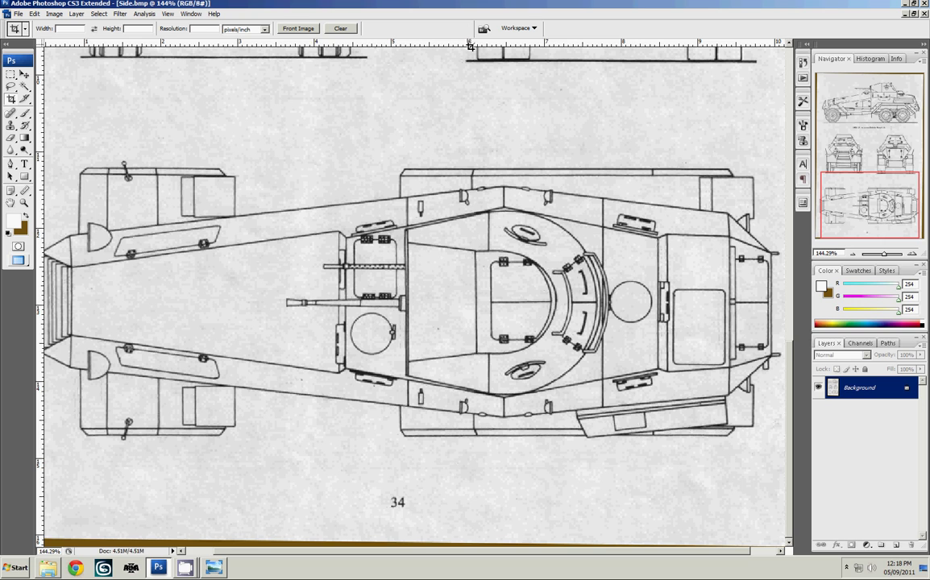
drag(474, 46, 480, 12)
drag(75, 141, 715, 474)
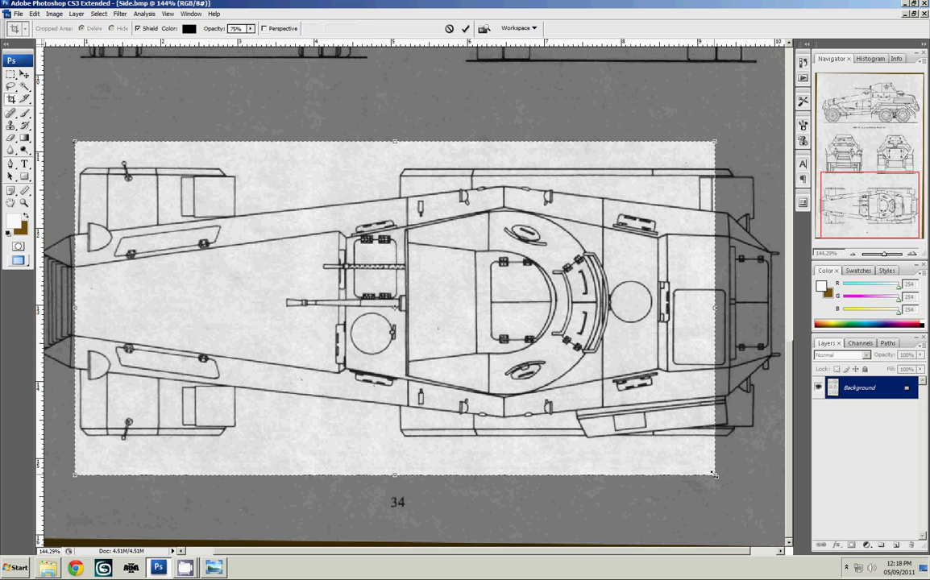
Lower the crop frame's upper edge to just above the top view's fender and width-indicator rod.
key(ctrl+0)
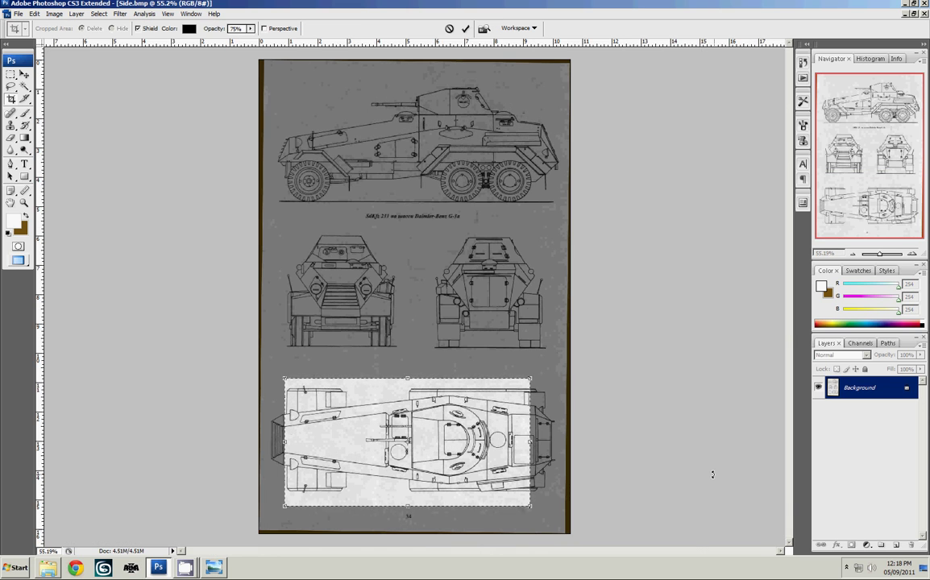
key(ctrl+plus)
key(ctrl+plus)
key(ctrl+plus)
scroll(726, 292, down, 10)
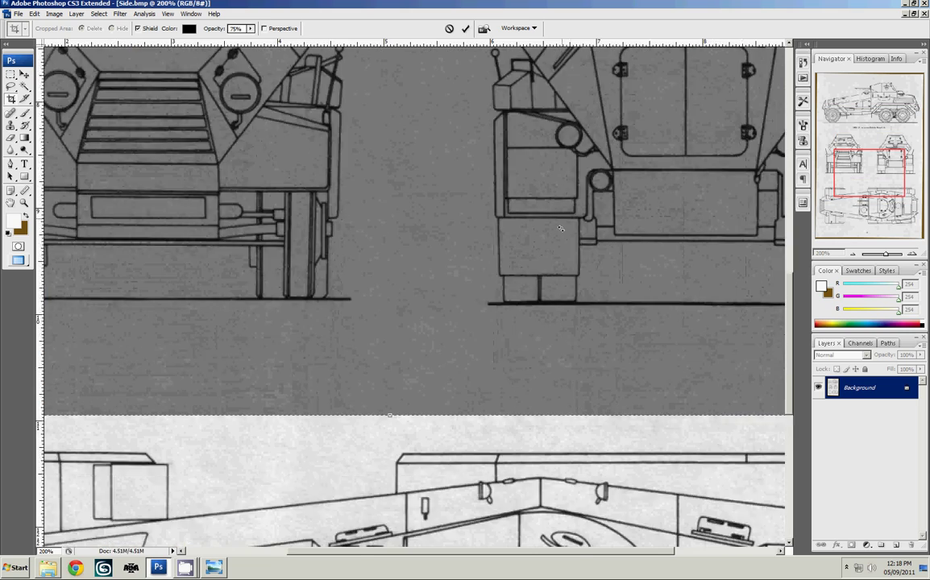
scroll(546, 121, up, 4)
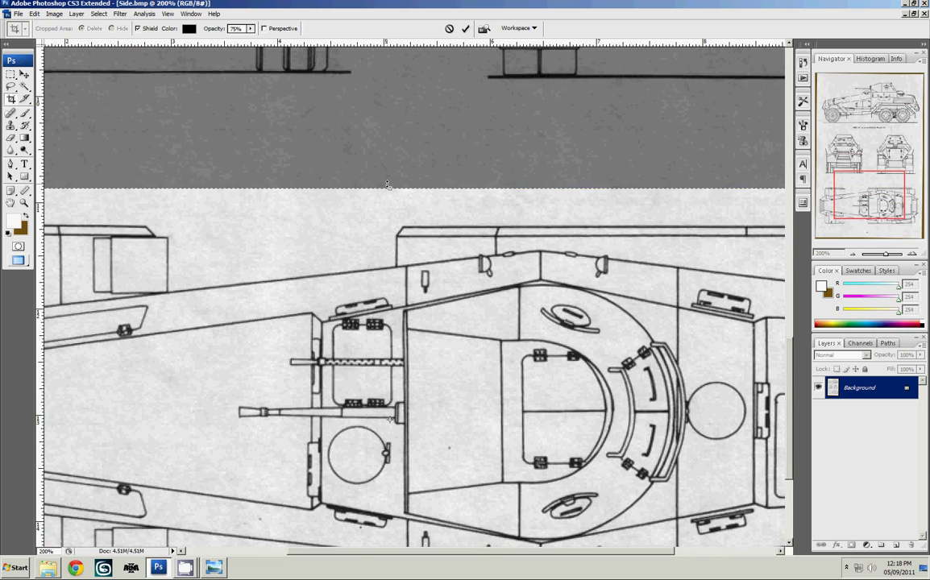
drag(390, 207, 390, 208)
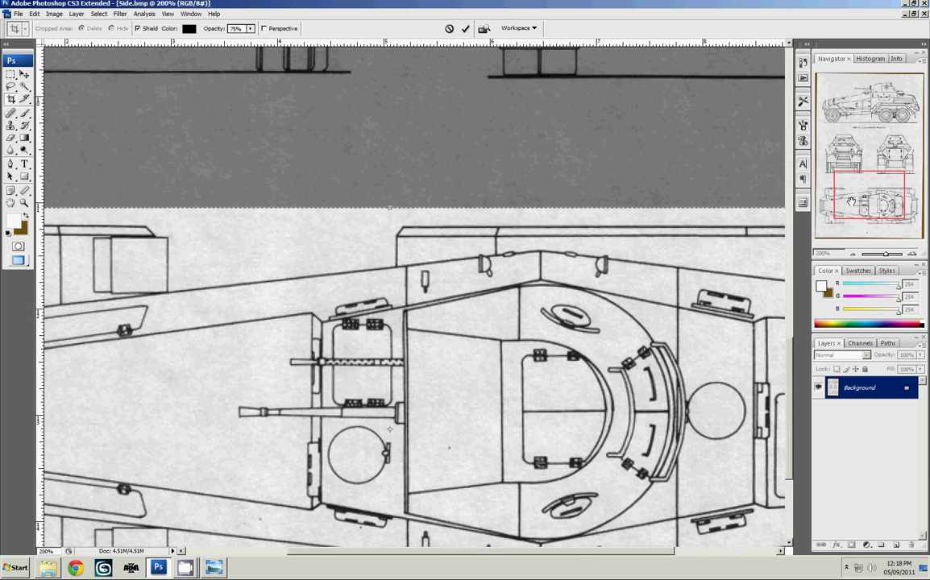
drag(851, 199, 831, 202)
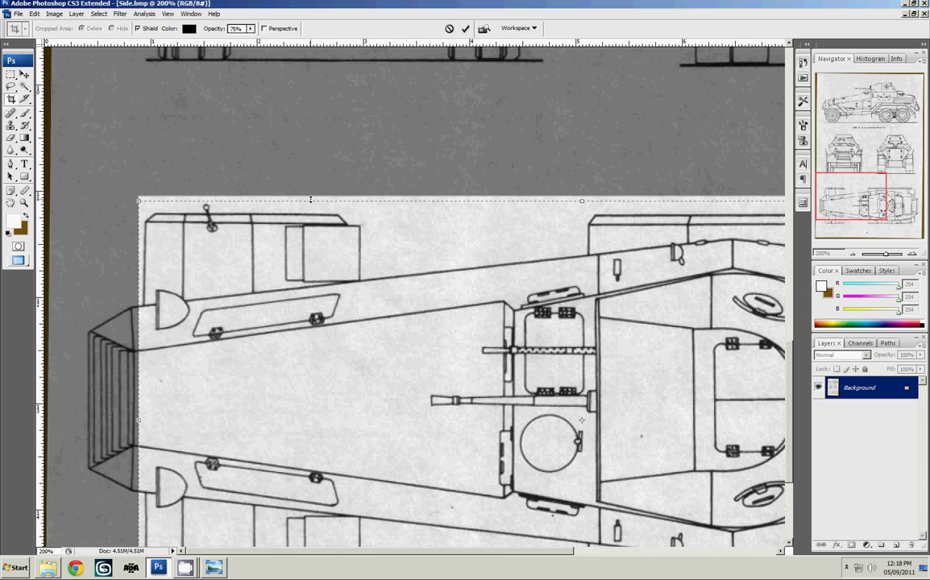
drag(313, 198, 314, 203)
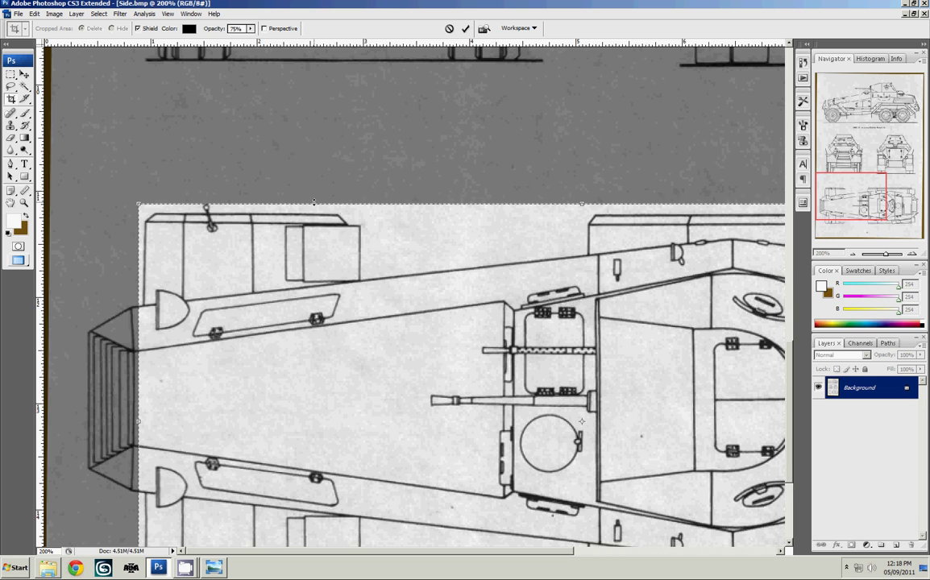
Extend the crop frame's left edge to the top view's nose and raise its lower edge to the lower fender's rod.
scroll(249, 209, down, 5)
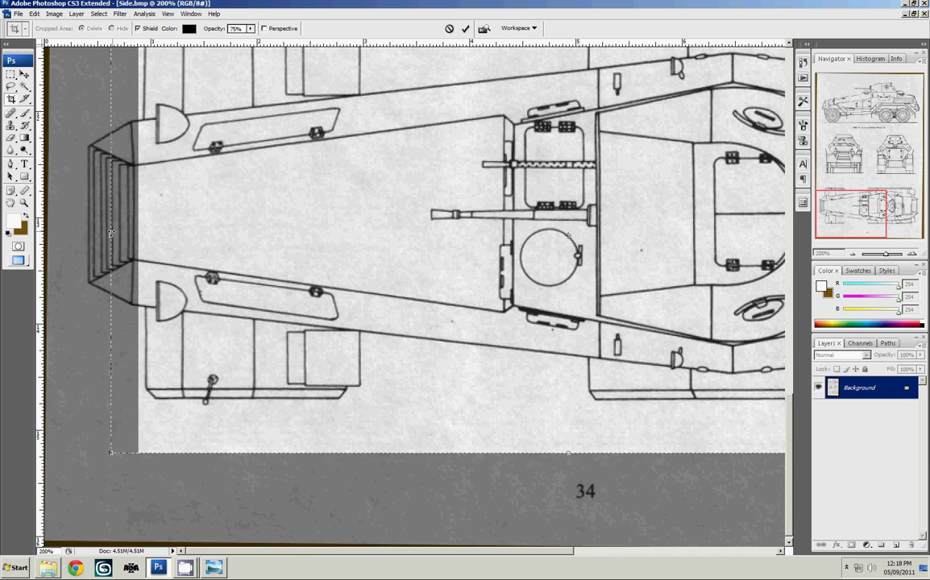
drag(138, 211, 88, 225)
scroll(213, 220, down, 1)
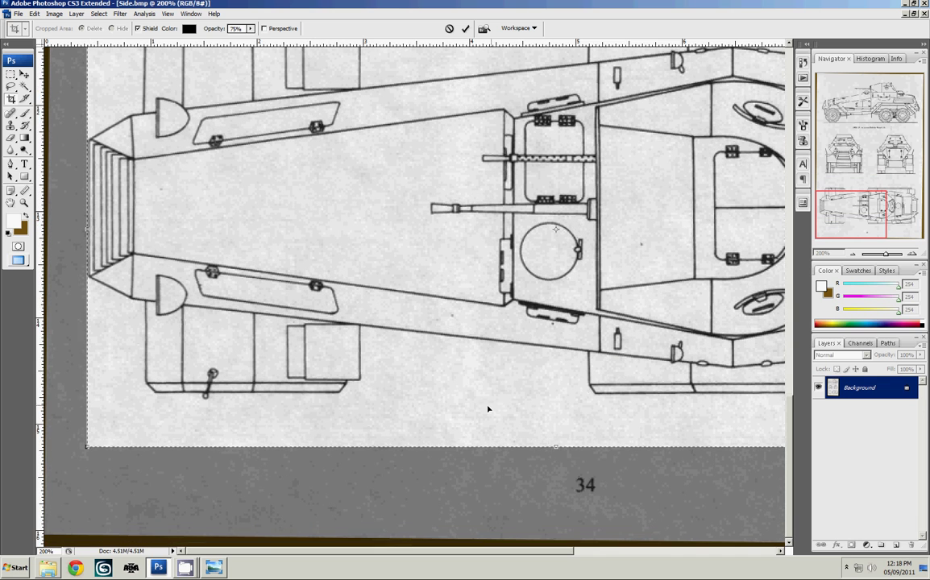
drag(559, 445, 550, 398)
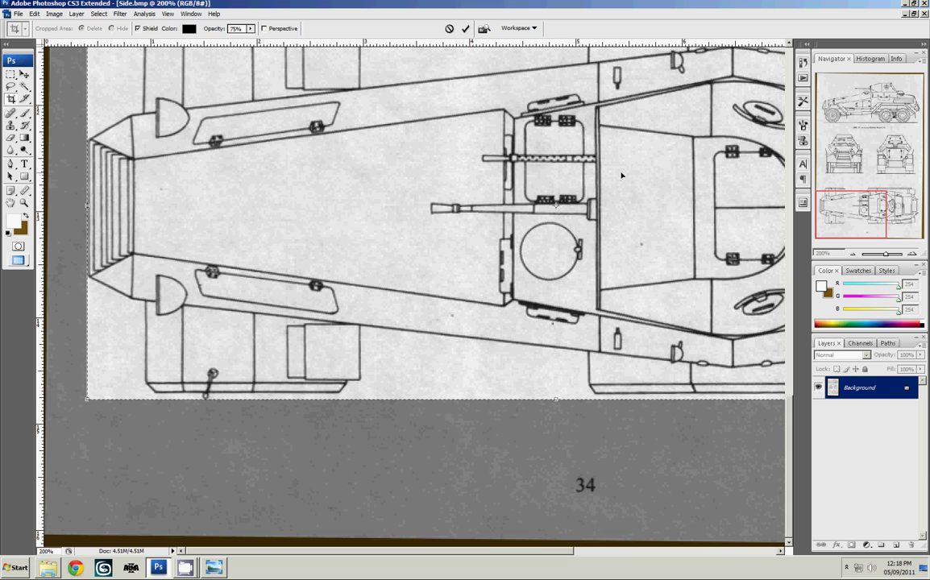
Extend the crop frame's right edge to the top view's rear hull edge, leaving out the small protruding pins, using the side view's rear as reference.
click(918, 224)
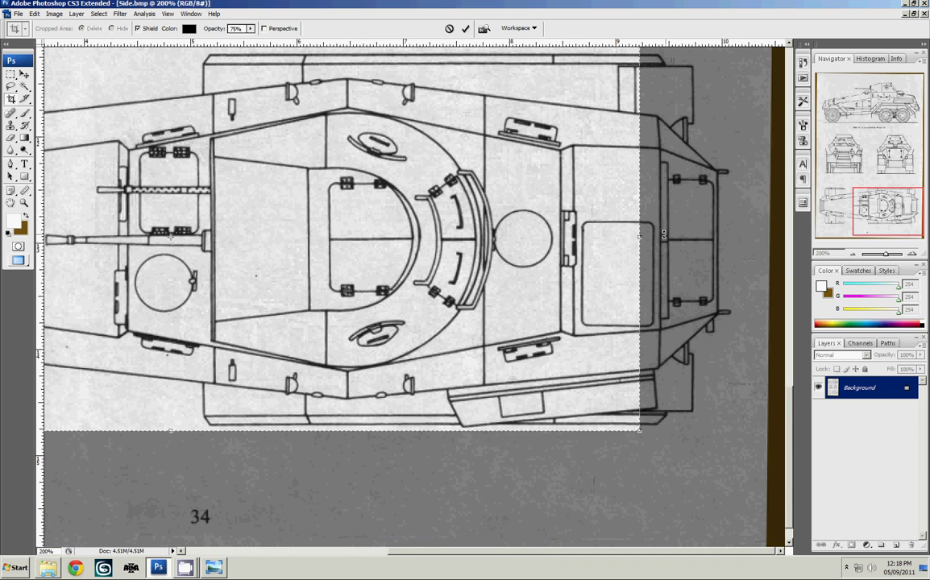
drag(735, 226, 731, 228)
scroll(737, 242, up, 1)
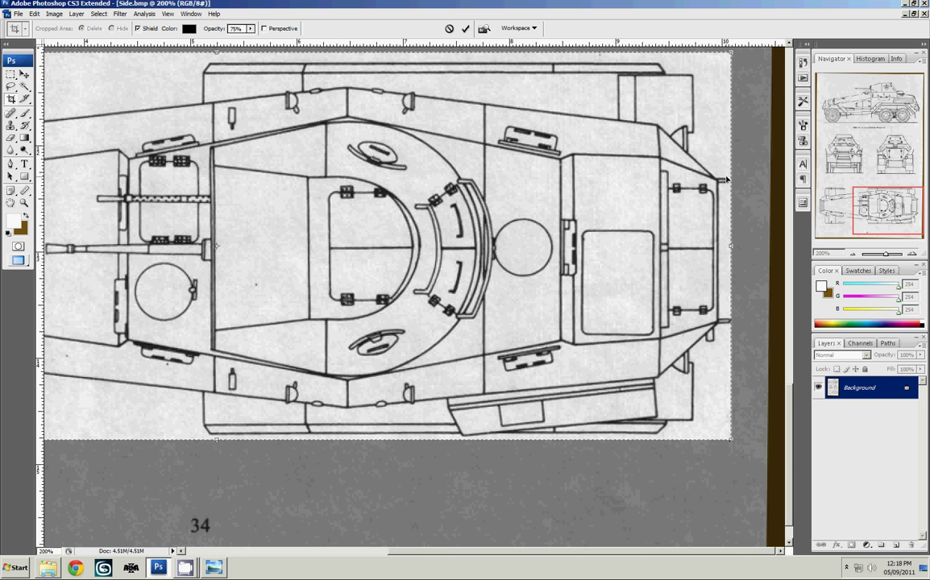
click(892, 111)
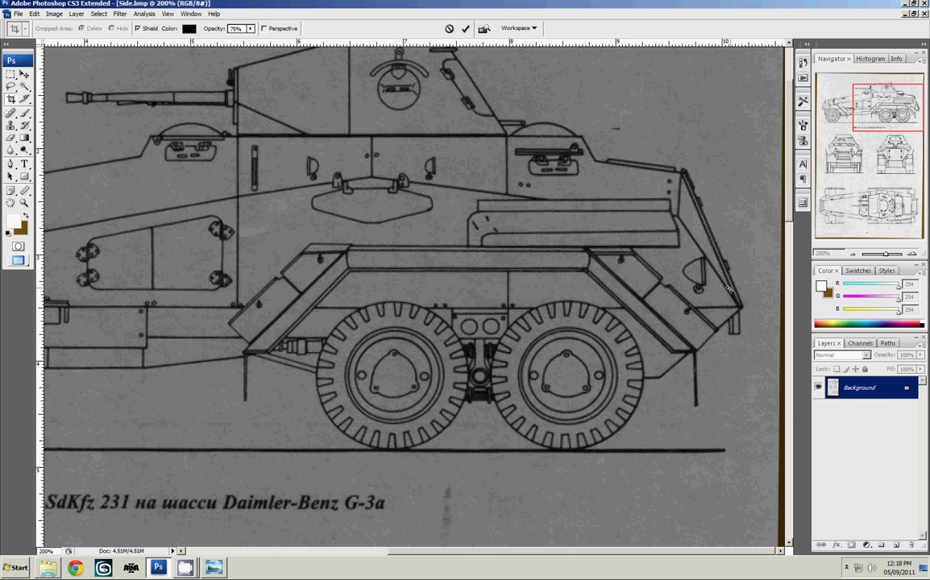
scroll(729, 283, down, 10)
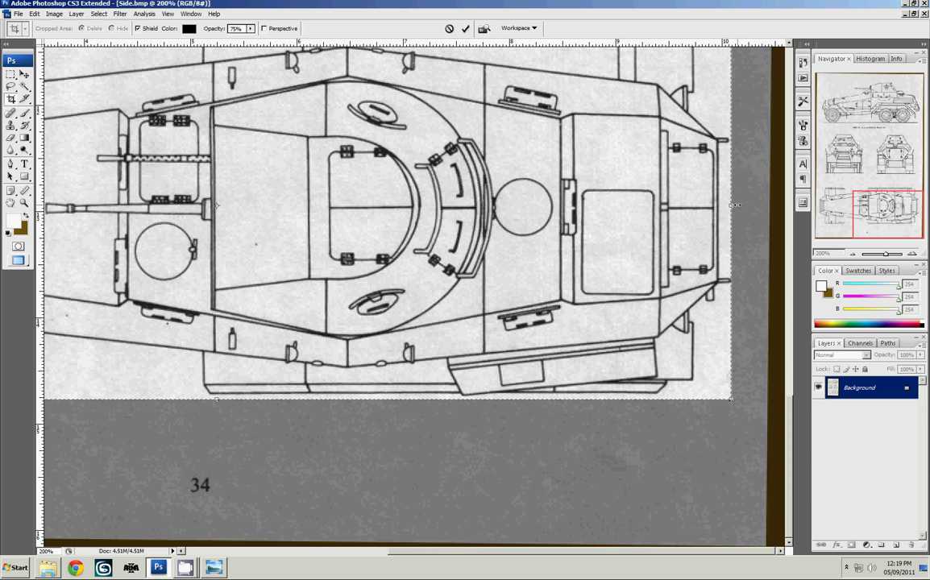
drag(737, 205, 720, 202)
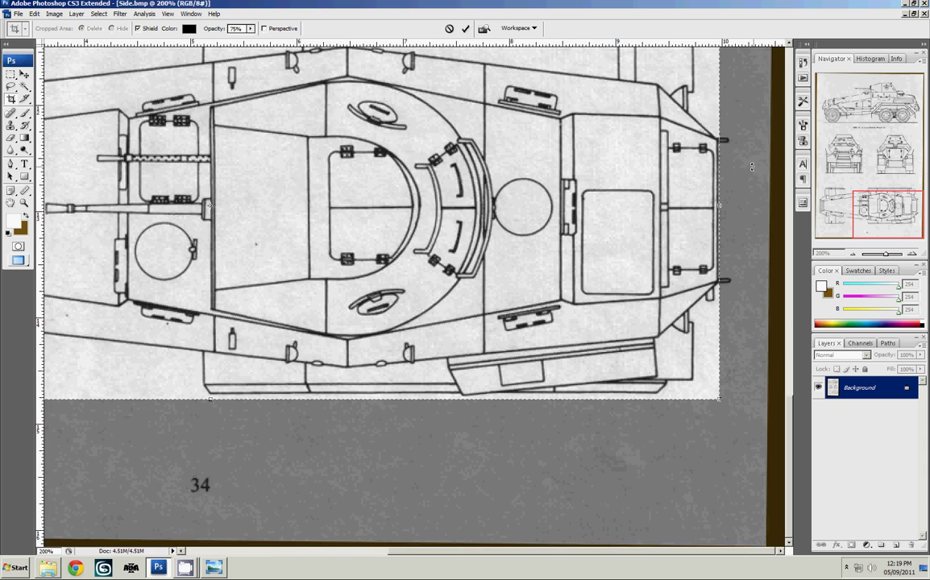
Crop the sheet to the framed top view and save it as Top in BMP format in the Blueprints folder, accepting the BMP options.
key(ctrl+0)
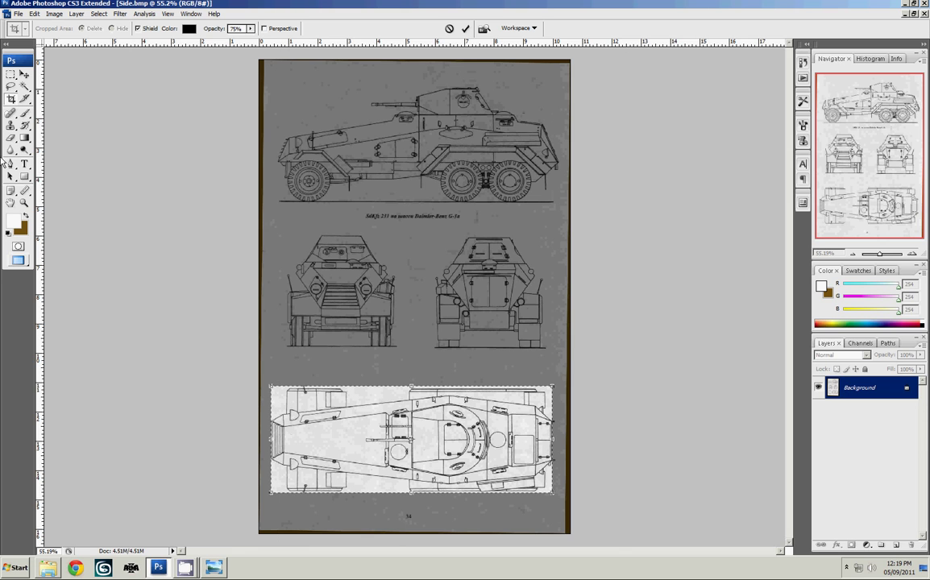
right_click(437, 407)
click(459, 415)
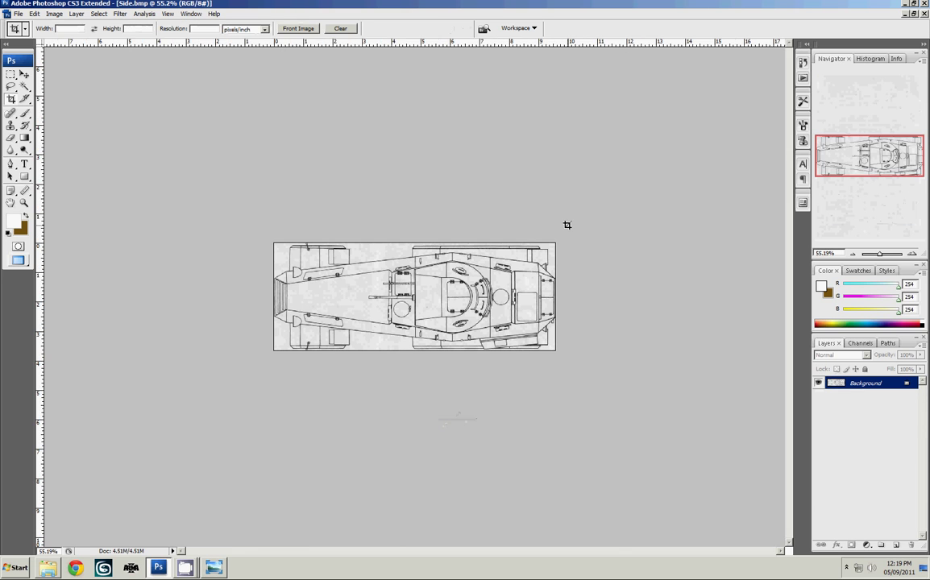
key(ctrl+shift+s)
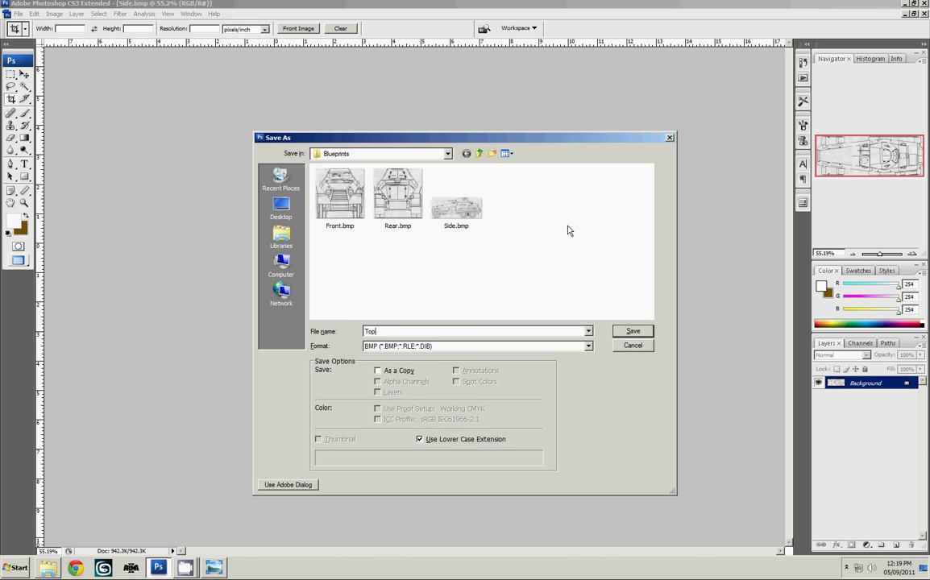
key(Return)
key(Return)
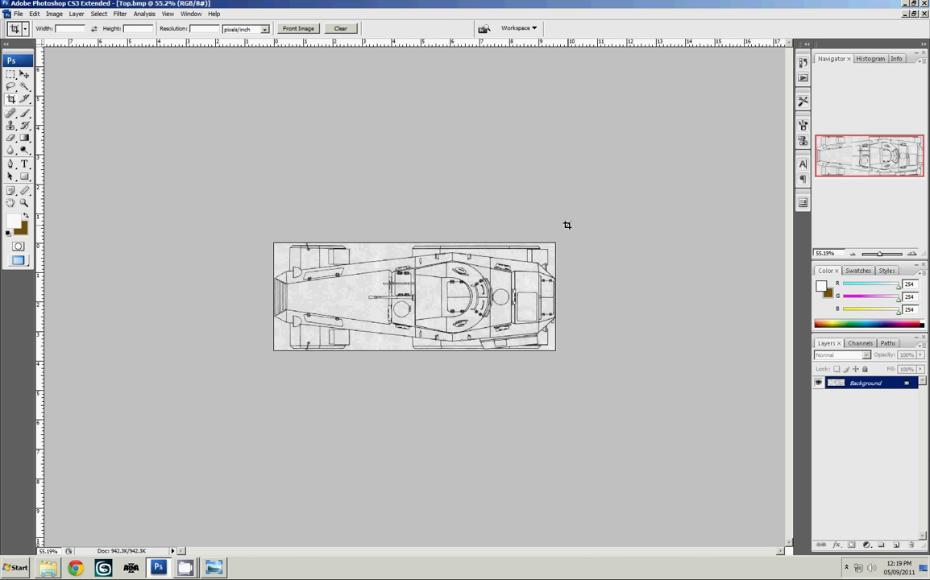
Switch to the file explorer, open the SDKFZ 231 Blueprints folder and compare the image dimensions of Top.bmp and Side.bmp.
drag(929, 315, 266, 0)
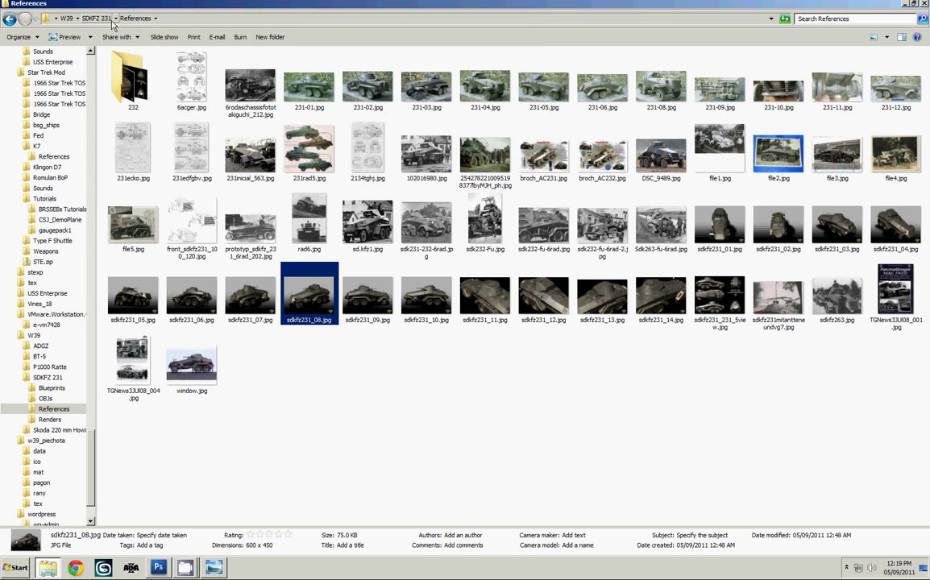
click(99, 18)
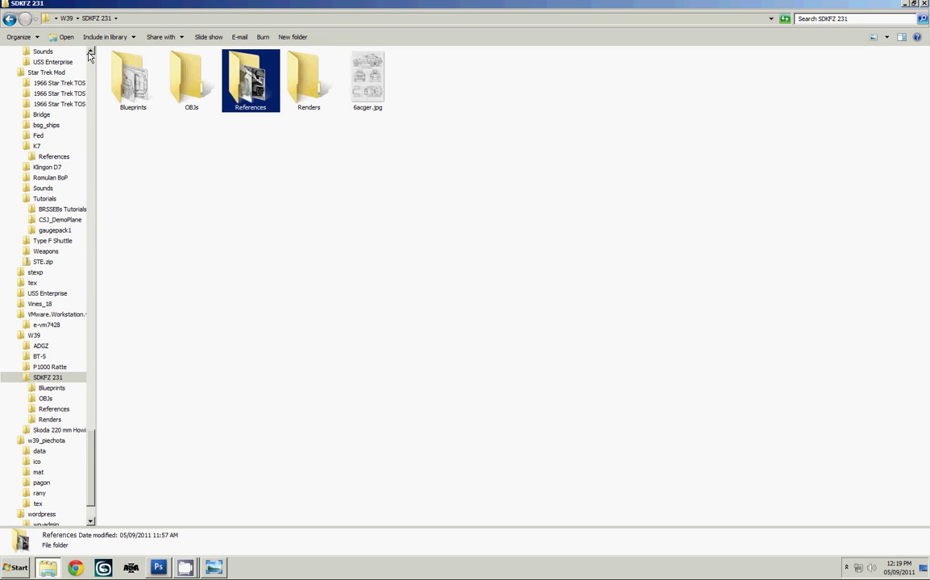
double_click(137, 78)
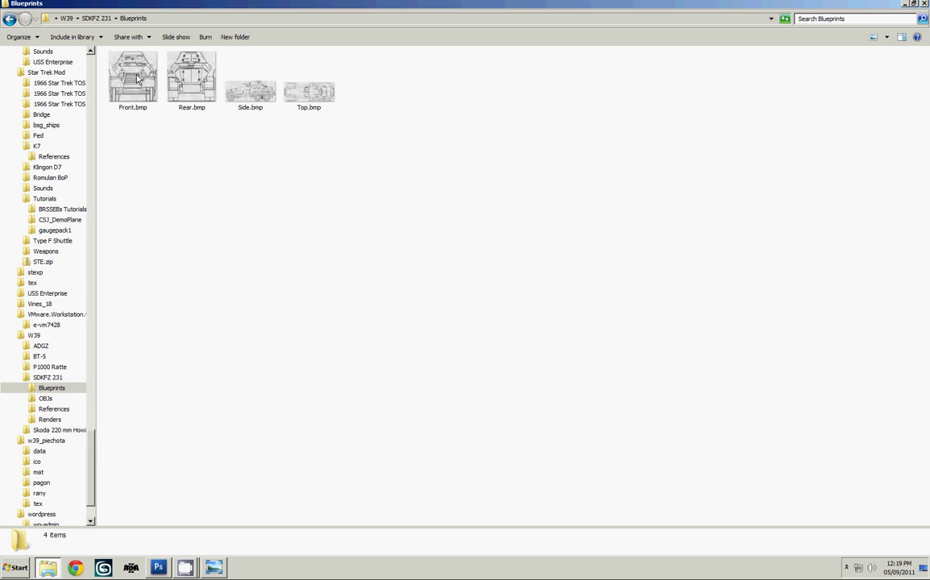
click(321, 99)
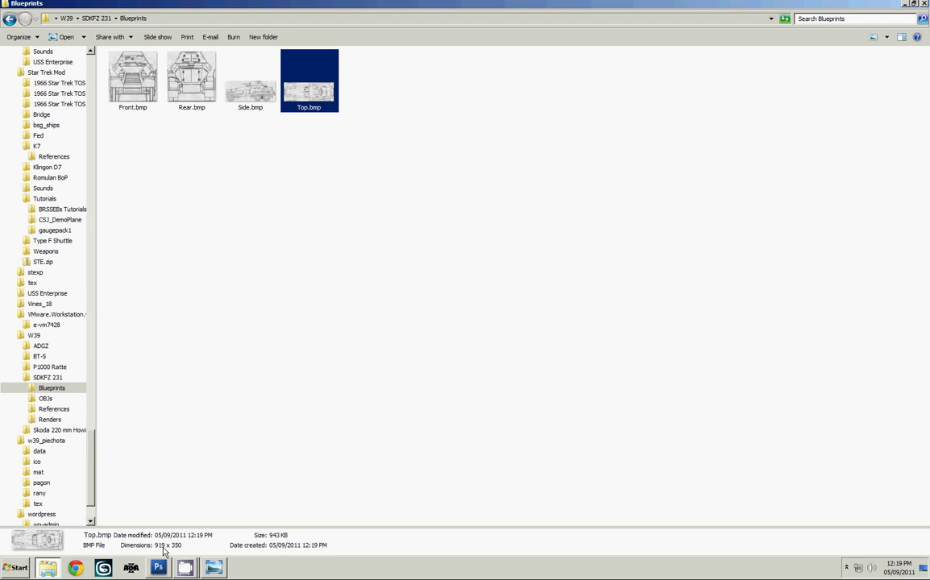
click(248, 110)
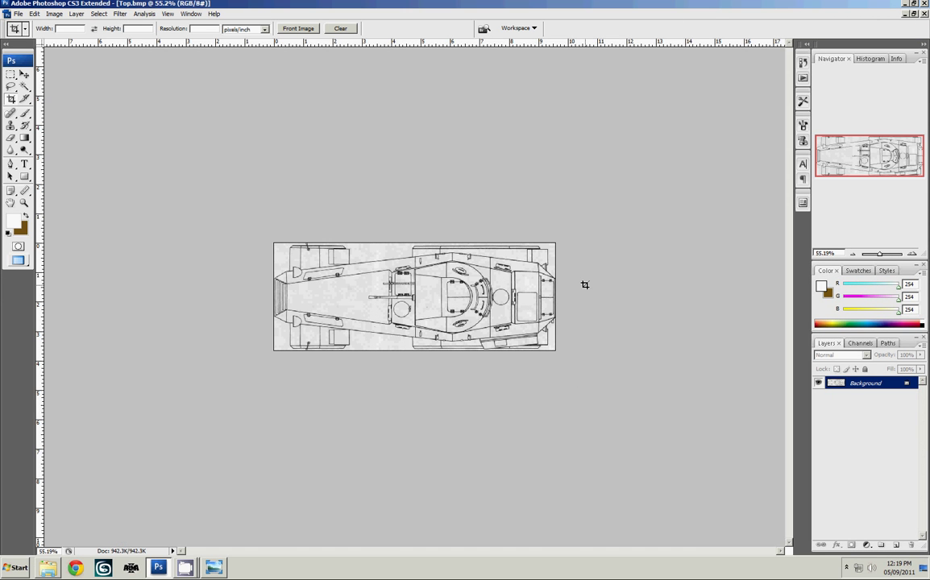
Switch back to Photoshop and undo the top-view crop and the sheet rotation to return to the full, unrotated blueprint sheet.
key(ctrl+z)
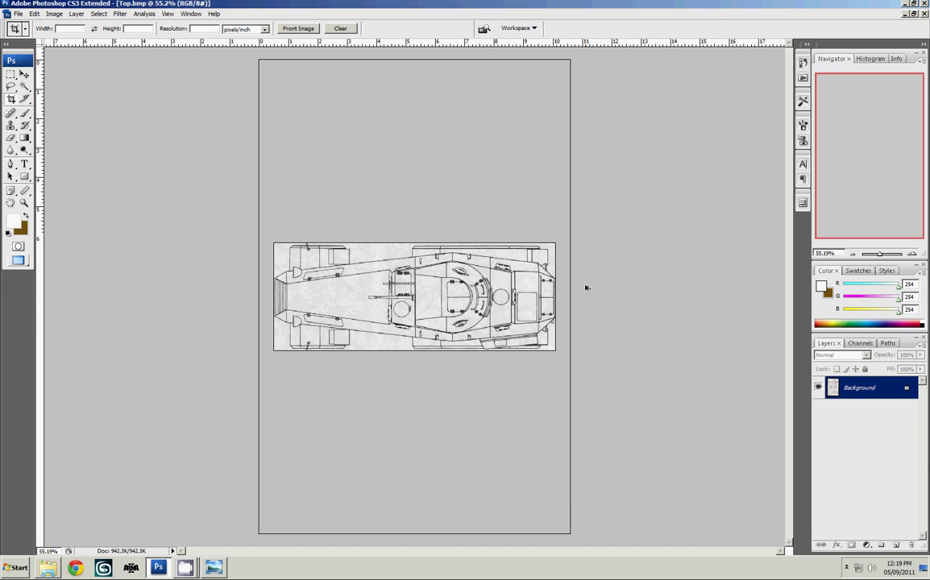
key(ctrl+alt+z)
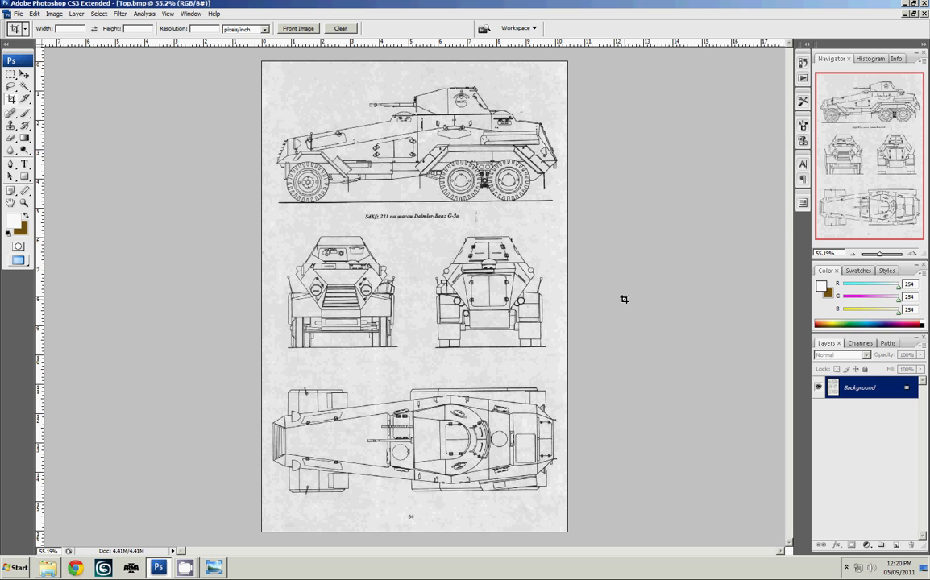
click(187, 570)
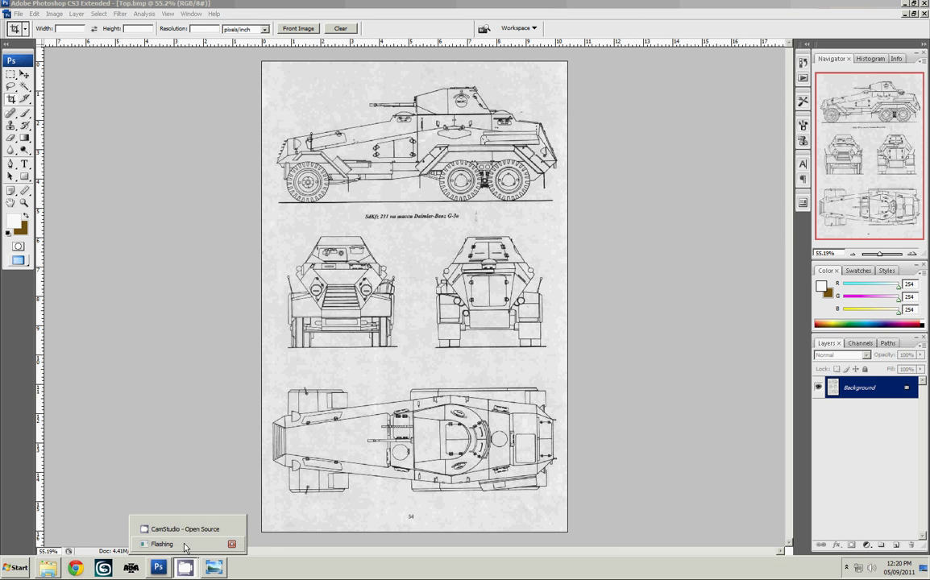
click(173, 545)
click(183, 573)
click(179, 534)
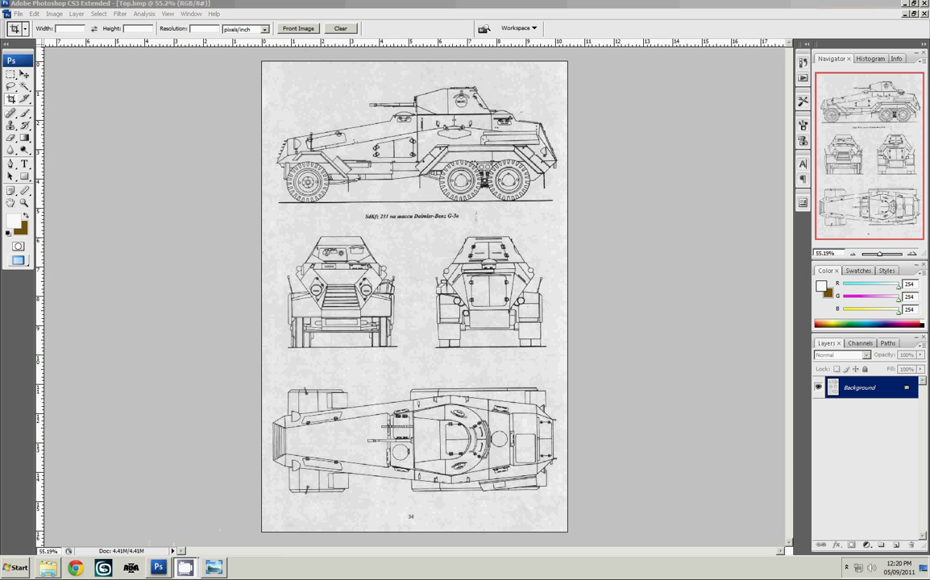